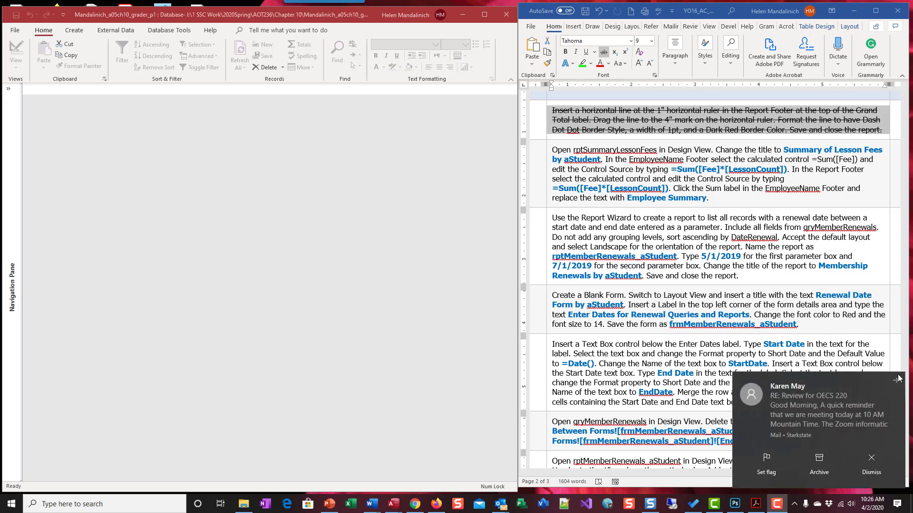
Open the rptSummaryLessonFees report in Design View and strike through that instruction in the Word document
{"action": "left_click", "coordinate": [897, 379]}
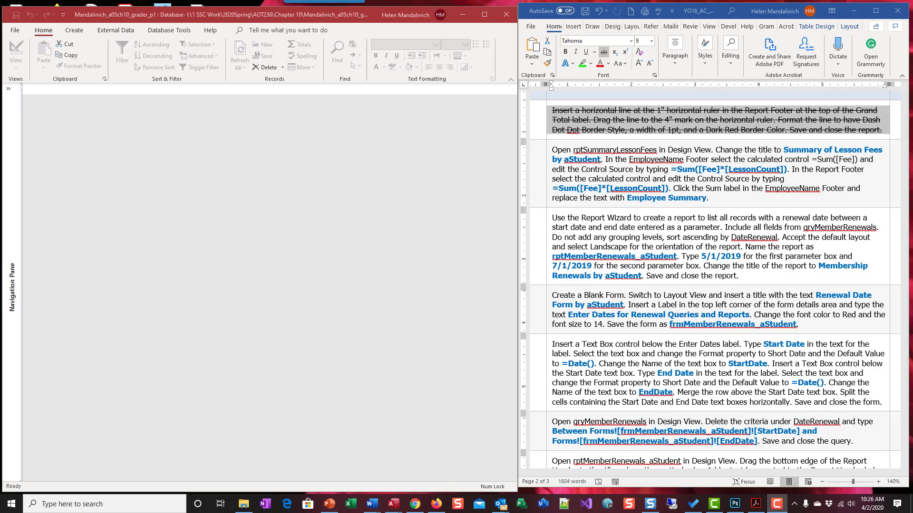
{"action": "left_click", "coordinate": [7, 86]}
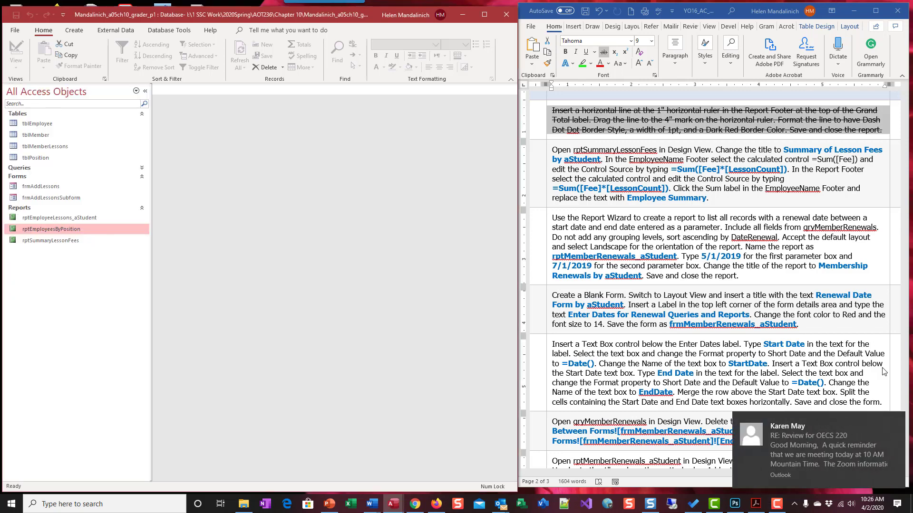
{"action": "left_click", "coordinate": [895, 421]}
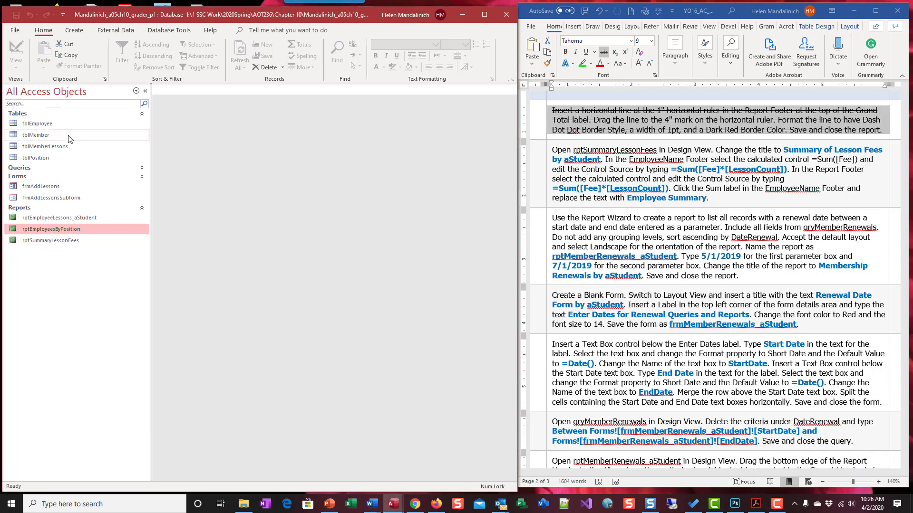
{"action": "left_click", "coordinate": [65, 241]}
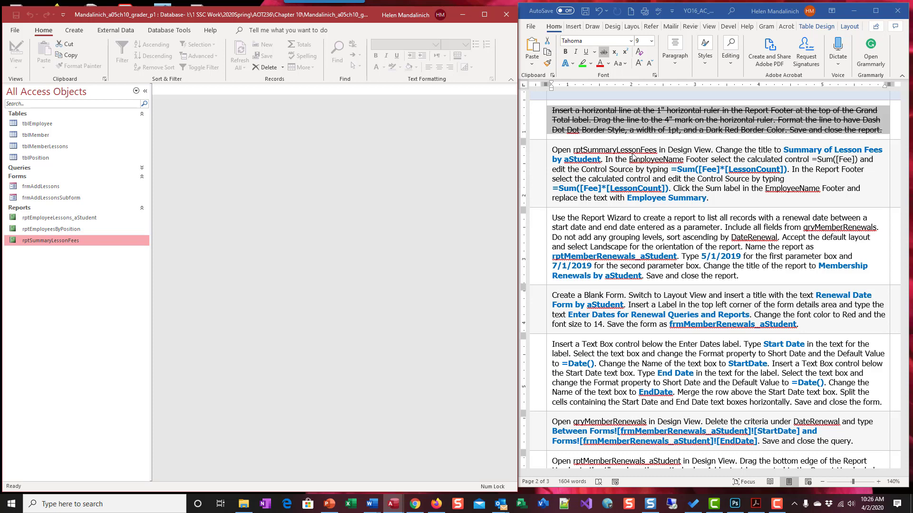
{"action": "right_click", "coordinate": [79, 244]}
{"action": "left_click", "coordinate": [95, 279]}
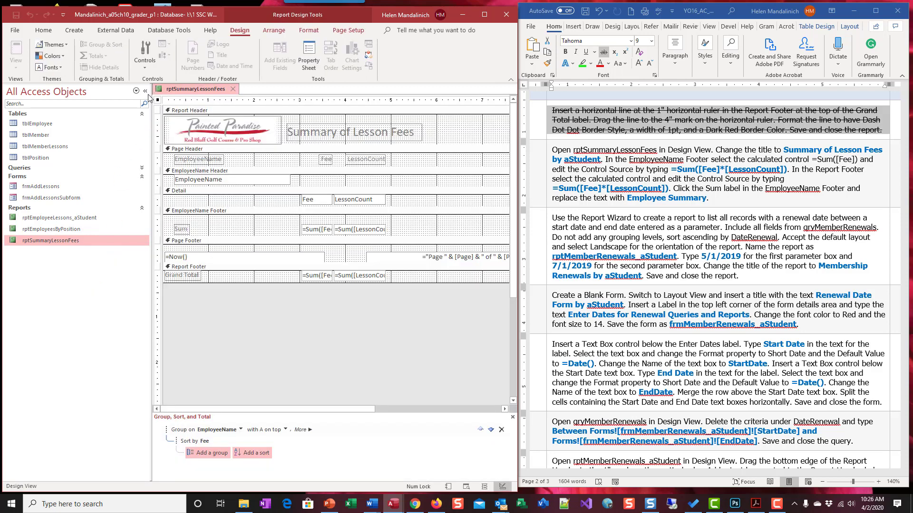
{"action": "left_click", "coordinate": [147, 93]}
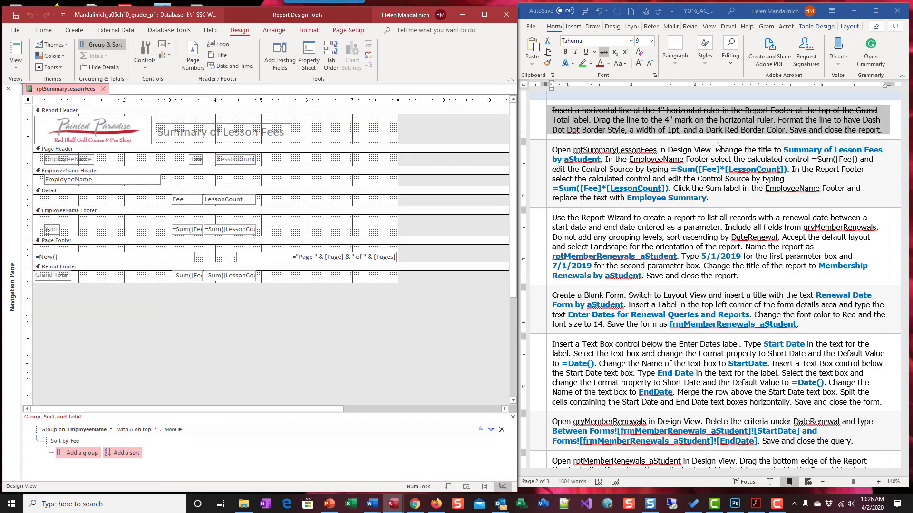
{"action": "left_click_drag", "start_coordinate": [715, 149], "coordinate": [557, 147]}
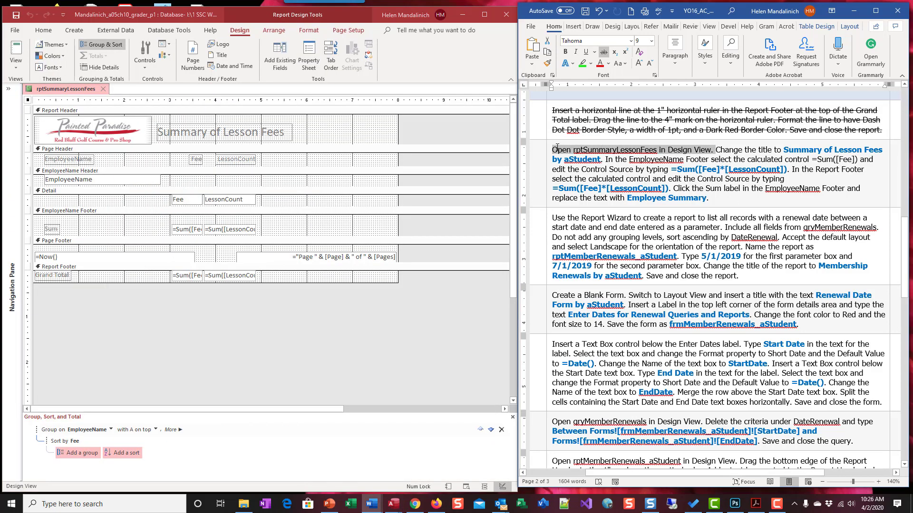
{"action": "left_click", "coordinate": [603, 52]}
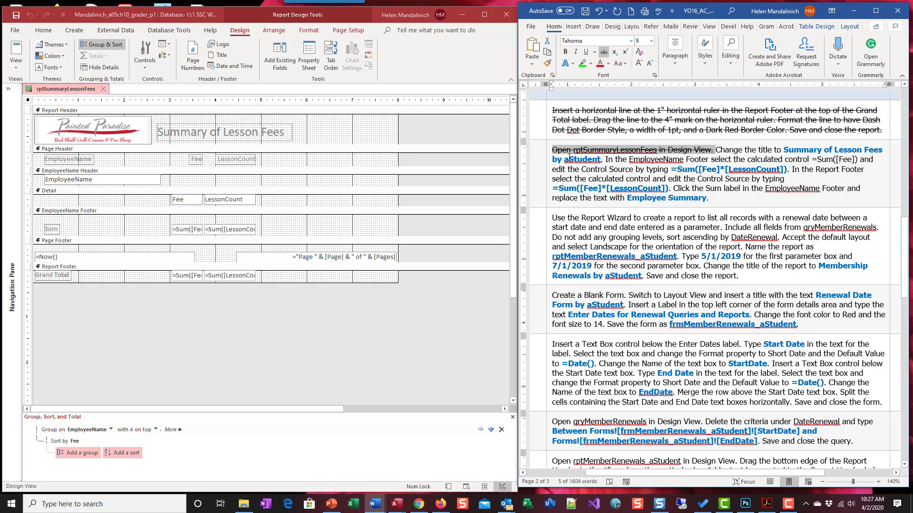
Widen the title label in the Report Header and change its text to "Summary of Lesson Fees by aStudent"
{"action": "left_click", "coordinate": [176, 132]}
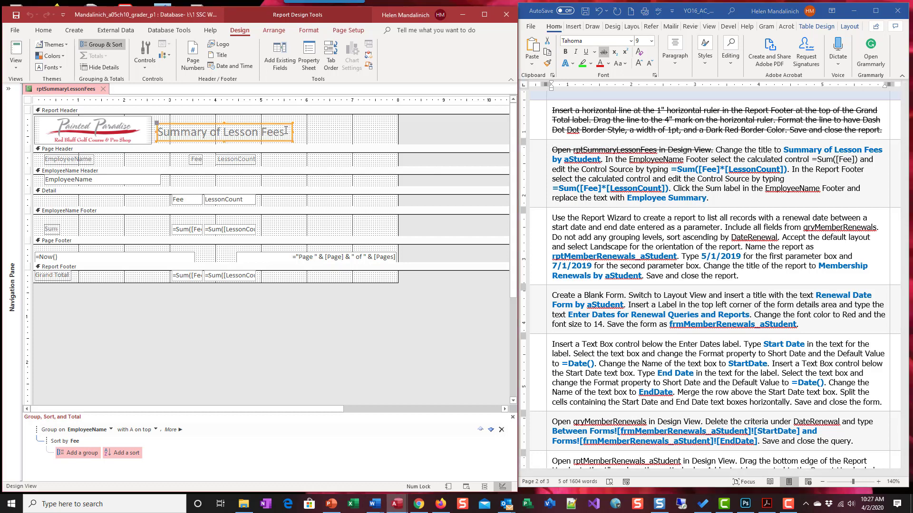
{"action": "left_click_drag", "start_coordinate": [292, 131], "coordinate": [375, 133]}
{"action": "left_click", "coordinate": [314, 135]}
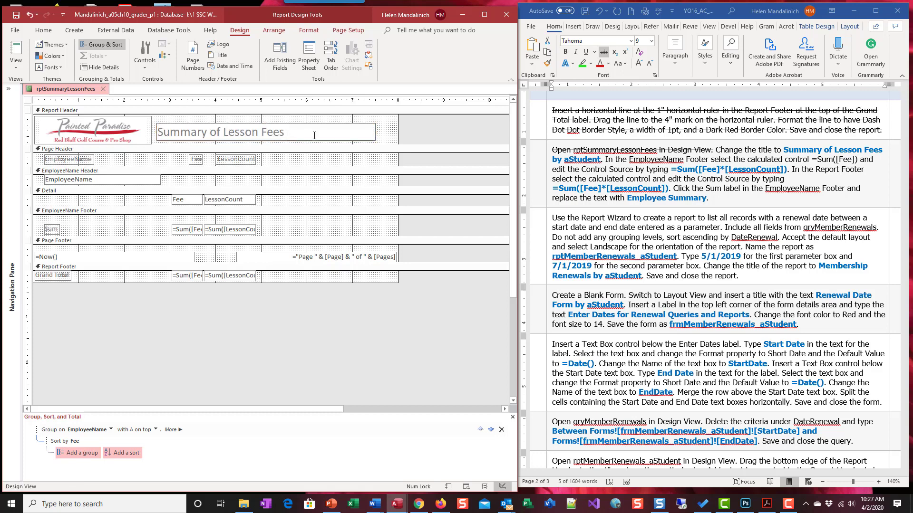
{"action": "type", "text": "by aStudent"}
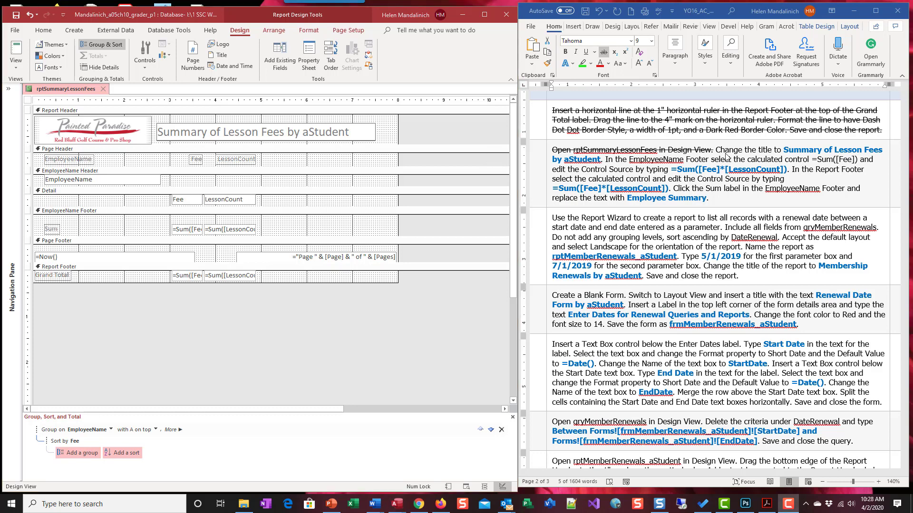
In the Word instructions, strike through the title change sentence and highlight "EmployeeName Footer" in green
{"action": "left_click", "coordinate": [710, 157]}
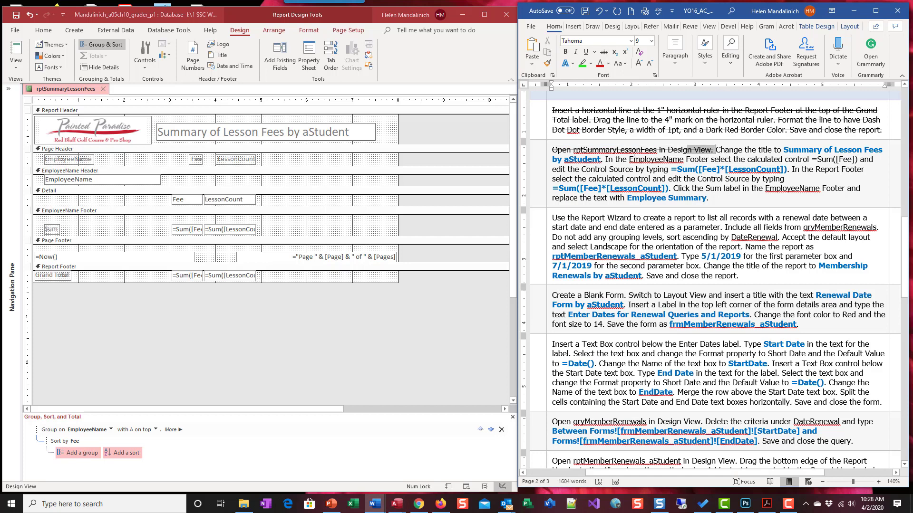
{"action": "left_click_drag", "start_coordinate": [715, 150], "coordinate": [600, 160]}
{"action": "left_click", "coordinate": [604, 52]}
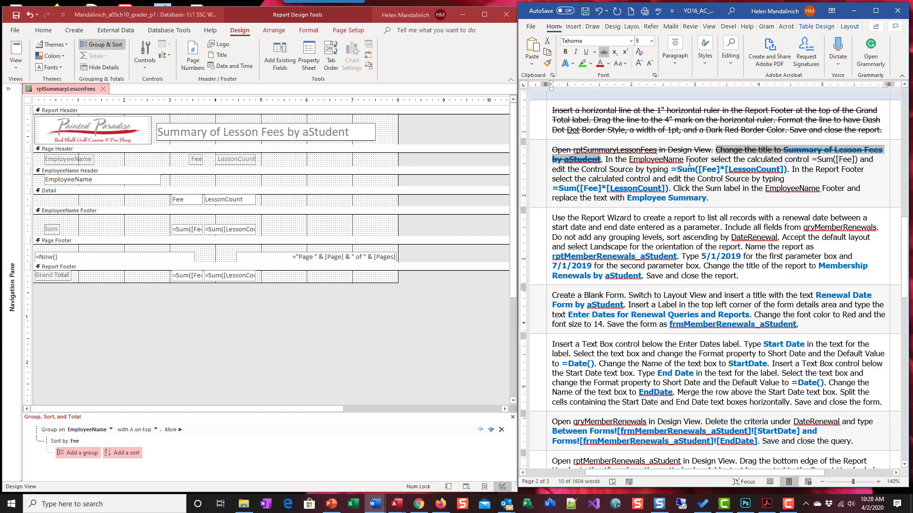
{"action": "left_click_drag", "start_coordinate": [630, 159], "coordinate": [710, 159]}
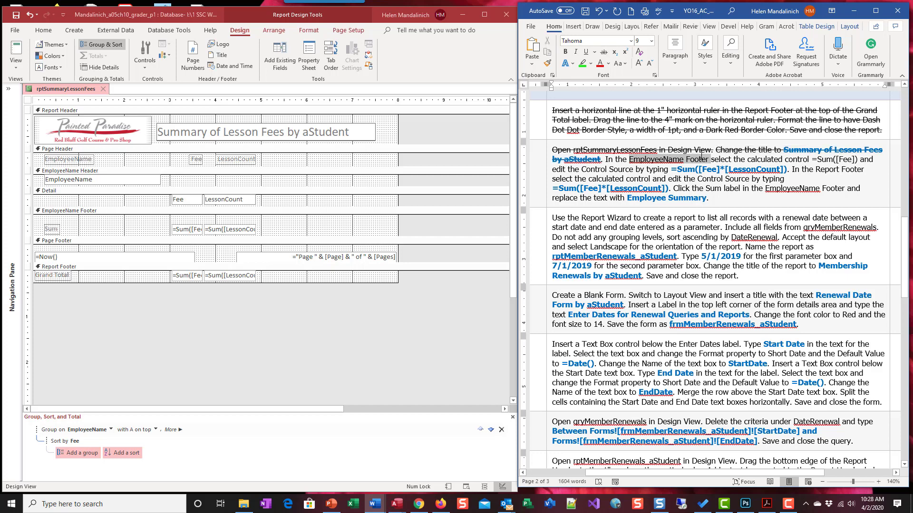
{"action": "left_click", "coordinate": [581, 64]}
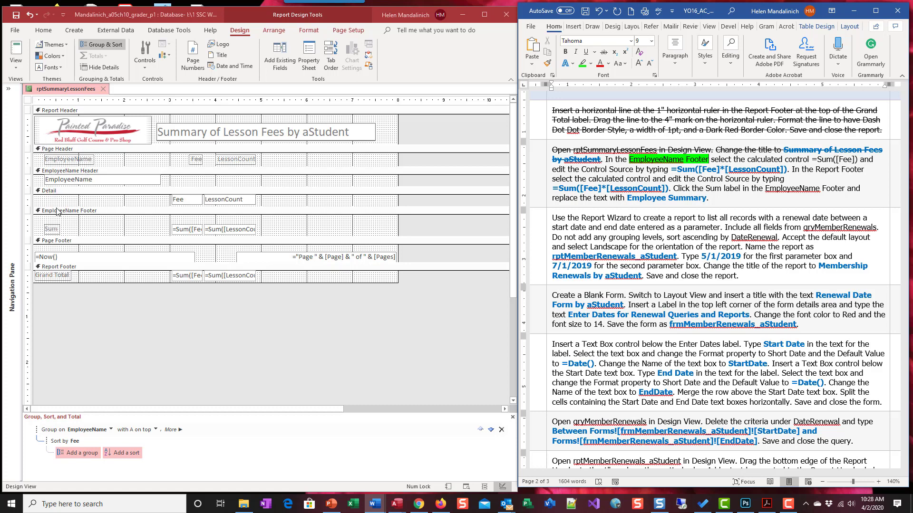
In Access, edit the Control Source of the EmployeeName Footer's fee sum to =Sum([Fee]*[LessonCount]) in the Zoom dialog
{"action": "left_click", "coordinate": [86, 214]}
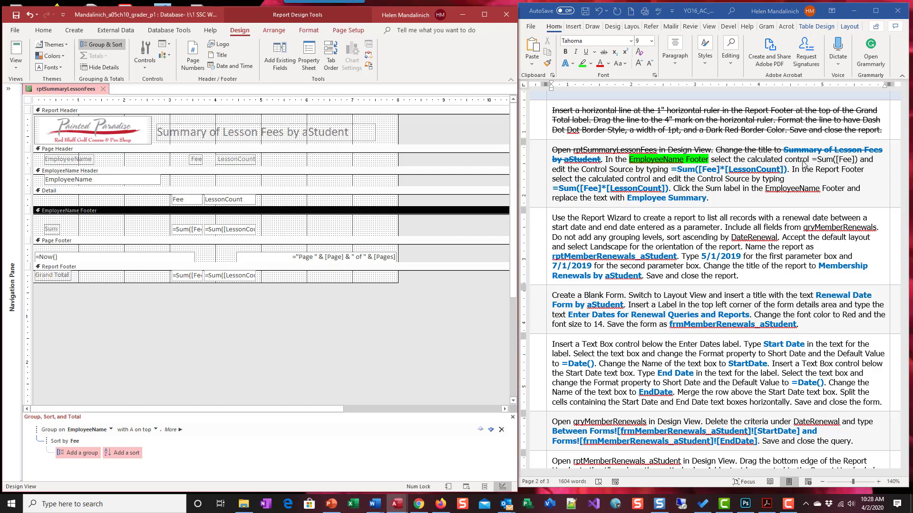
{"action": "left_click", "coordinate": [185, 232]}
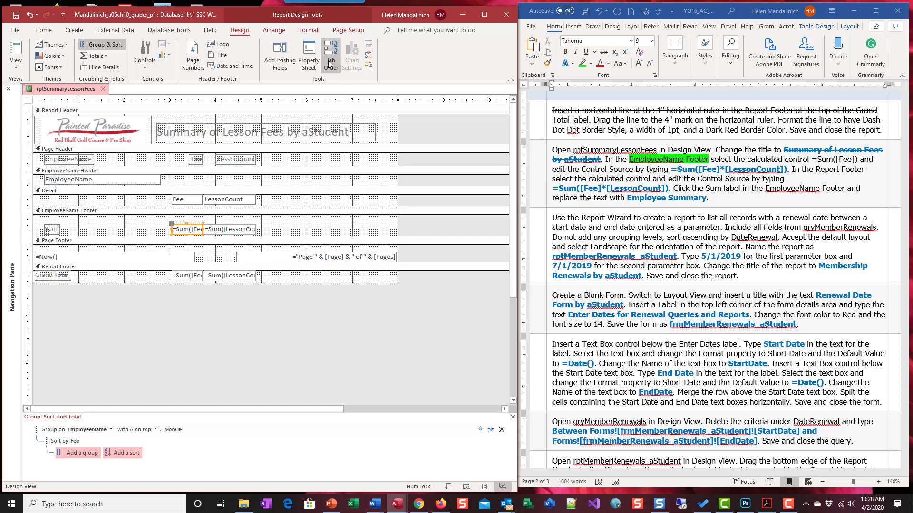
{"action": "left_click", "coordinate": [309, 55]}
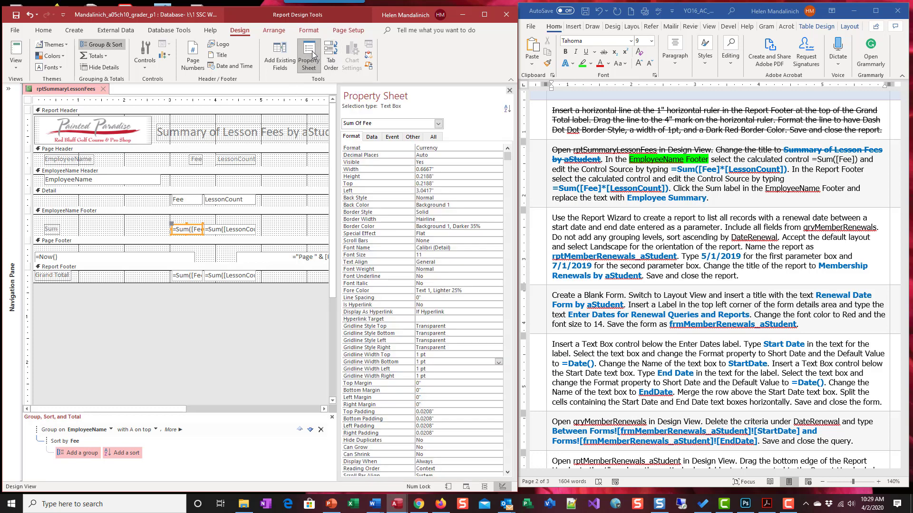
{"action": "left_click", "coordinate": [373, 136]}
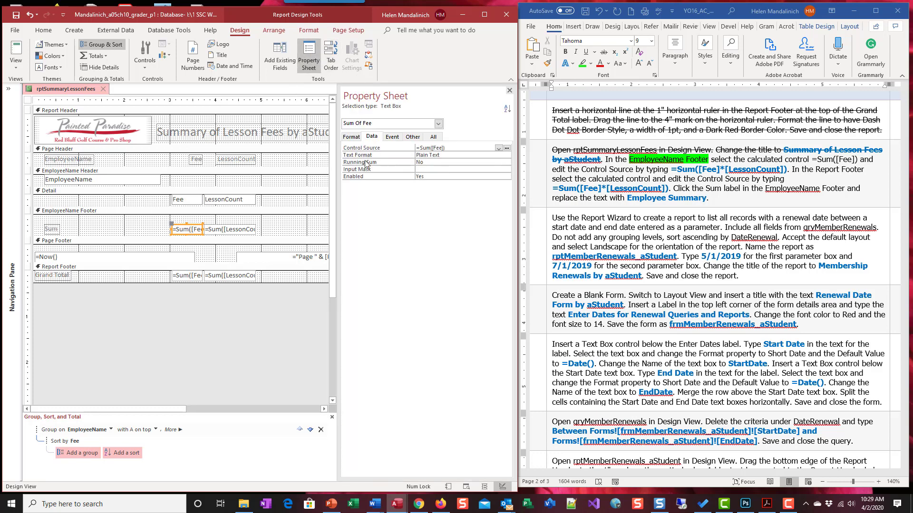
{"action": "left_click", "coordinate": [433, 151]}
{"action": "right_click", "coordinate": [459, 149]}
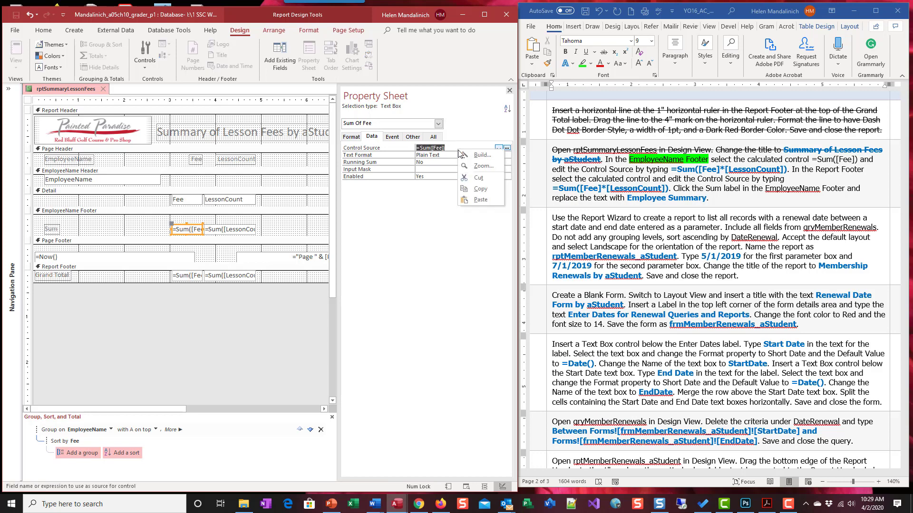
{"action": "left_click", "coordinate": [483, 166]}
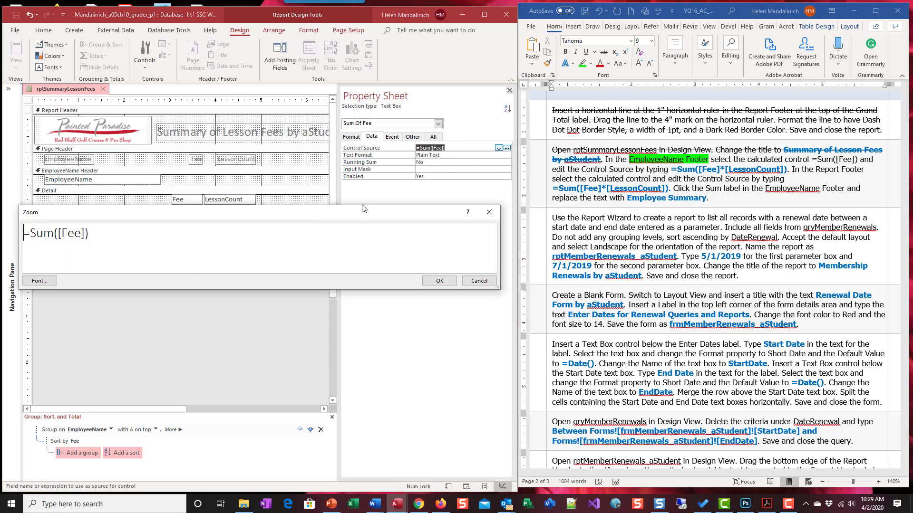
{"action": "left_click_drag", "start_coordinate": [364, 207], "coordinate": [358, 279]}
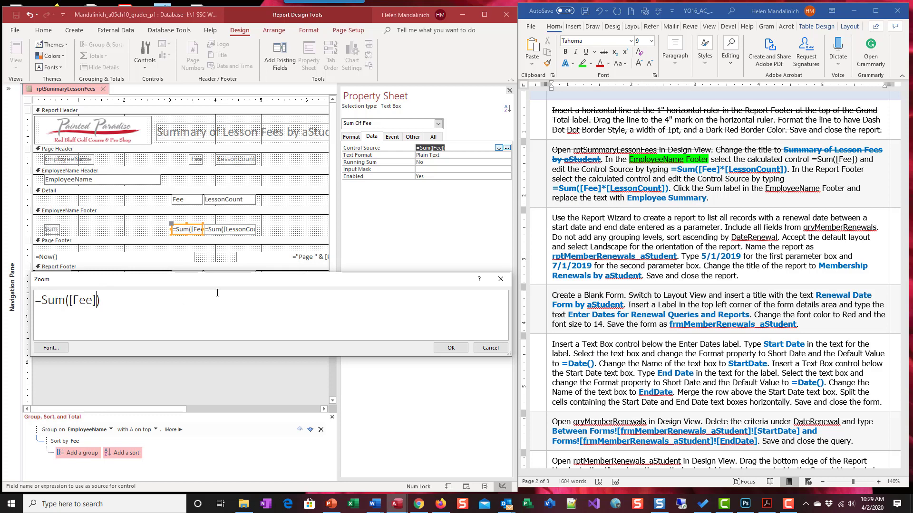
{"action": "type", "text": "*[LessonCount]"}
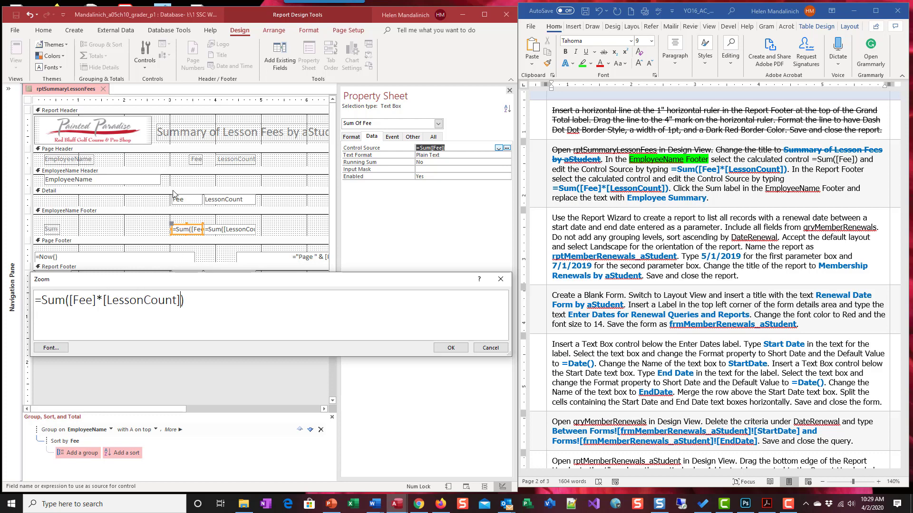
Strike through the EmployeeName Footer instruction in Word and accept the edited fee expression in Access
{"action": "left_click", "coordinate": [796, 169]}
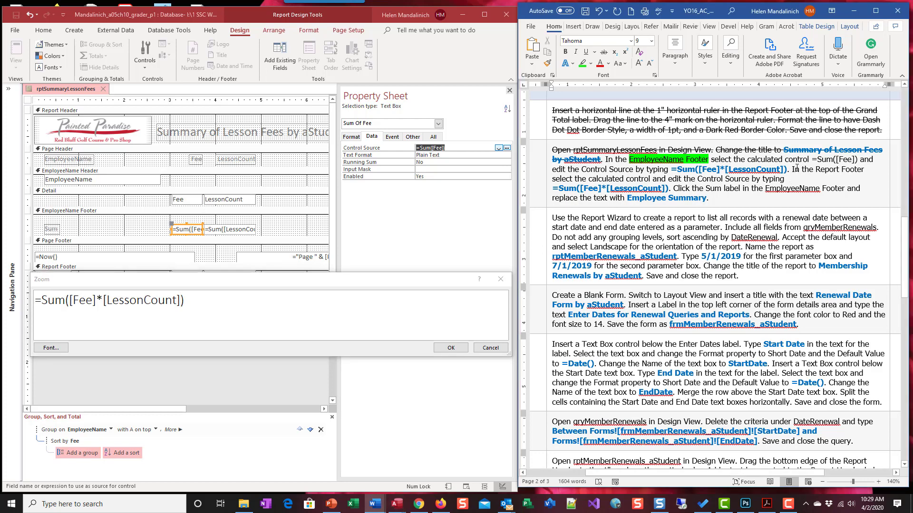
{"action": "left_click_drag", "start_coordinate": [792, 169], "coordinate": [606, 159]}
{"action": "left_click", "coordinate": [603, 52]}
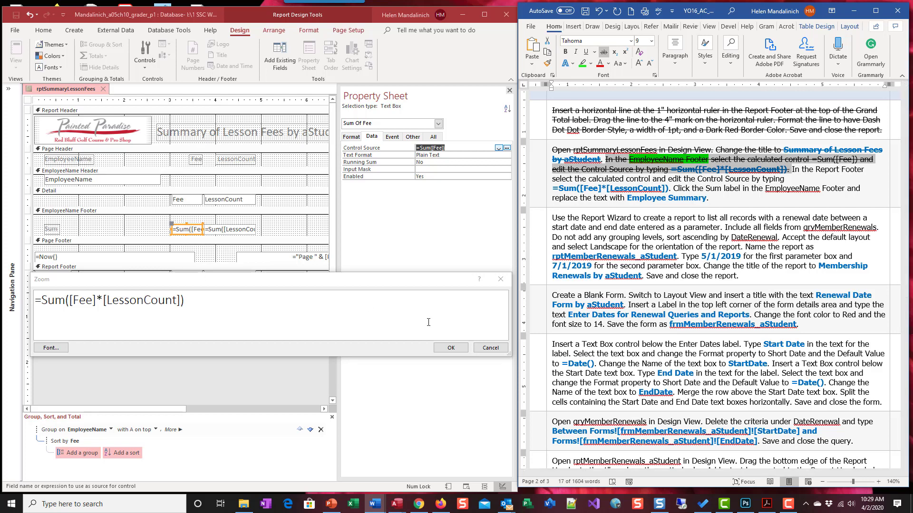
{"action": "left_click", "coordinate": [450, 349]}
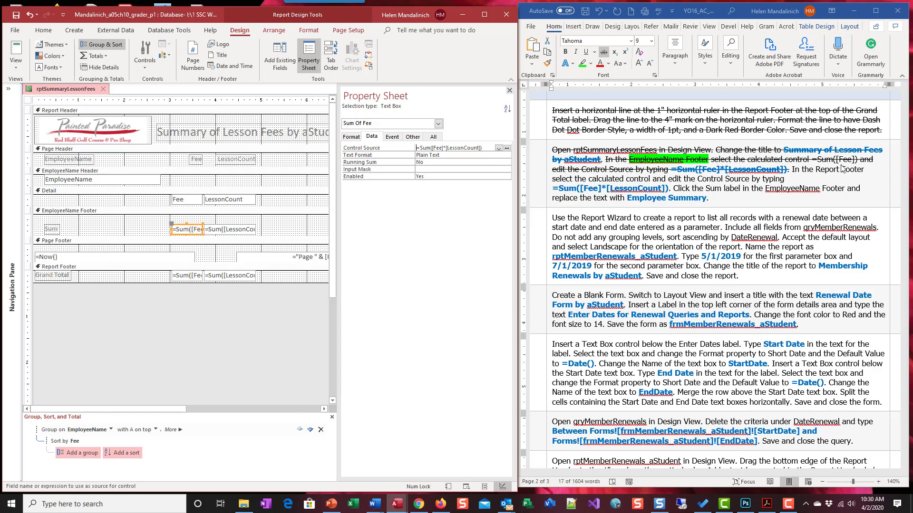
Highlight "the Report Footer" in green in the Word instructions
{"action": "left_click_drag", "start_coordinate": [814, 167], "coordinate": [864, 170]}
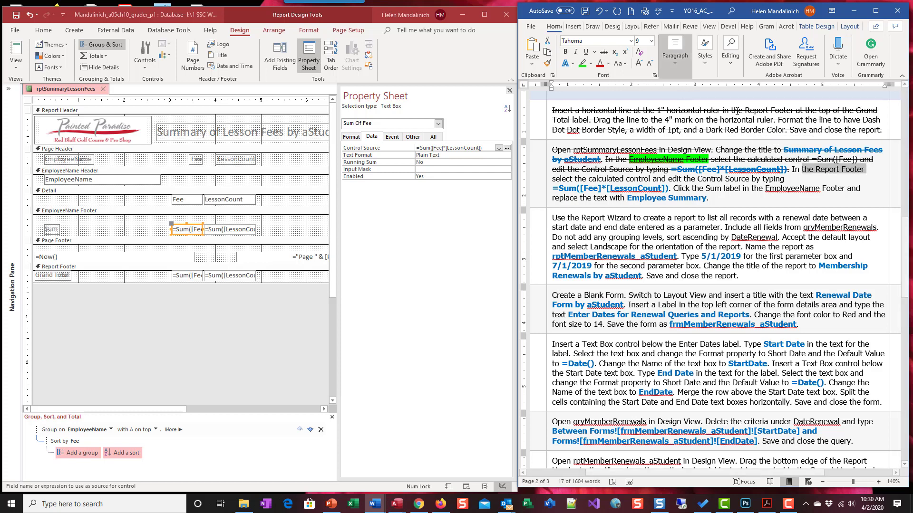
{"action": "left_click", "coordinate": [582, 63]}
{"action": "left_click", "coordinate": [825, 199]}
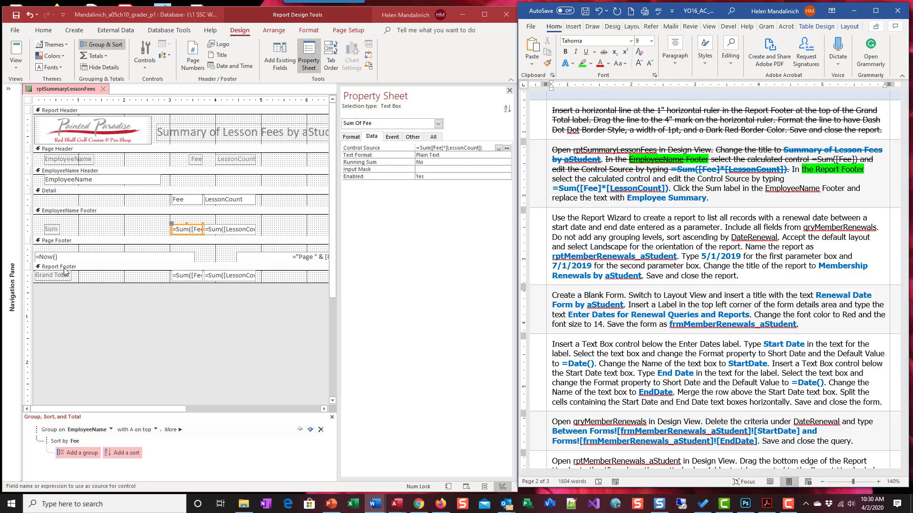
In Access, set the Control Source of the Report Footer's fee grand total to =Sum([Fee]*[LessonCount])
{"action": "left_click", "coordinate": [196, 280]}
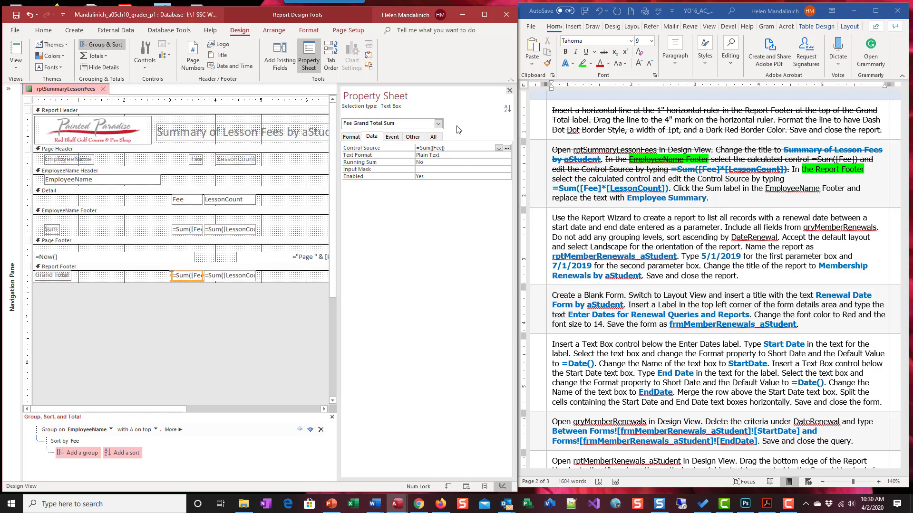
{"action": "right_click", "coordinate": [433, 148]}
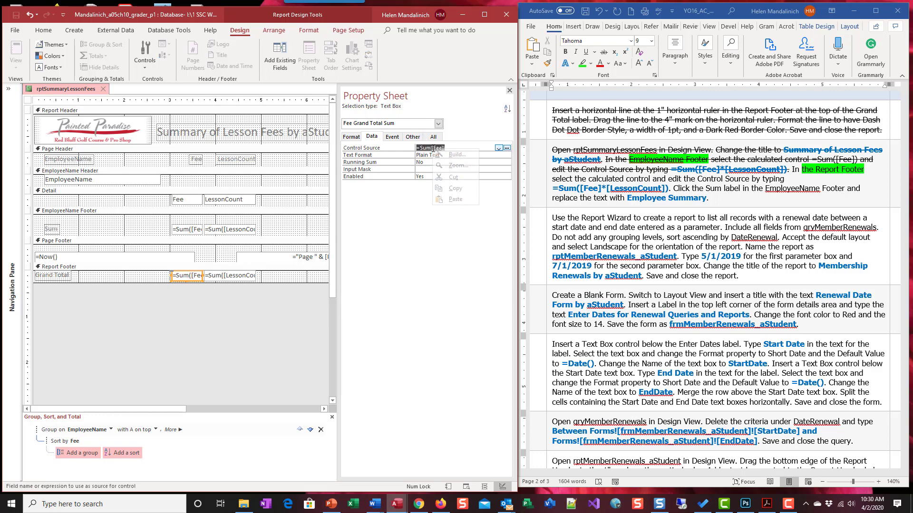
{"action": "left_click", "coordinate": [452, 169]}
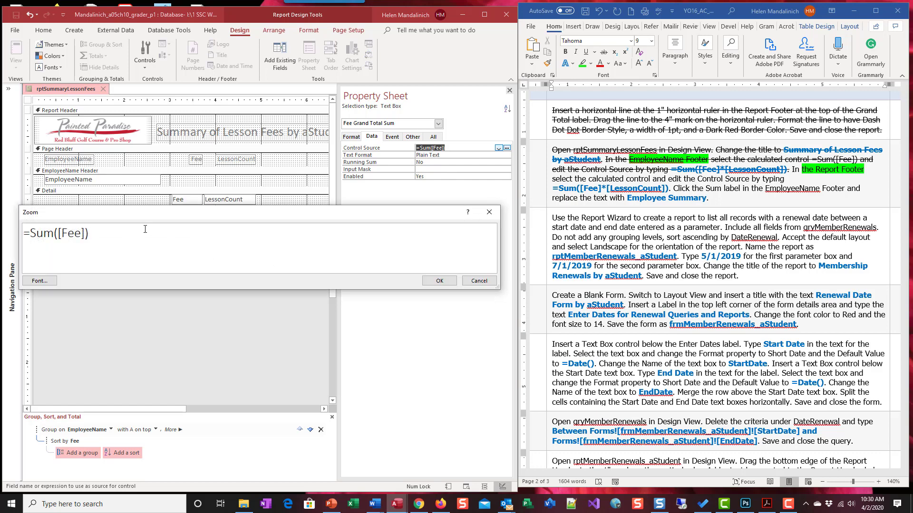
{"action": "left_click_drag", "start_coordinate": [157, 215], "coordinate": [175, 304]}
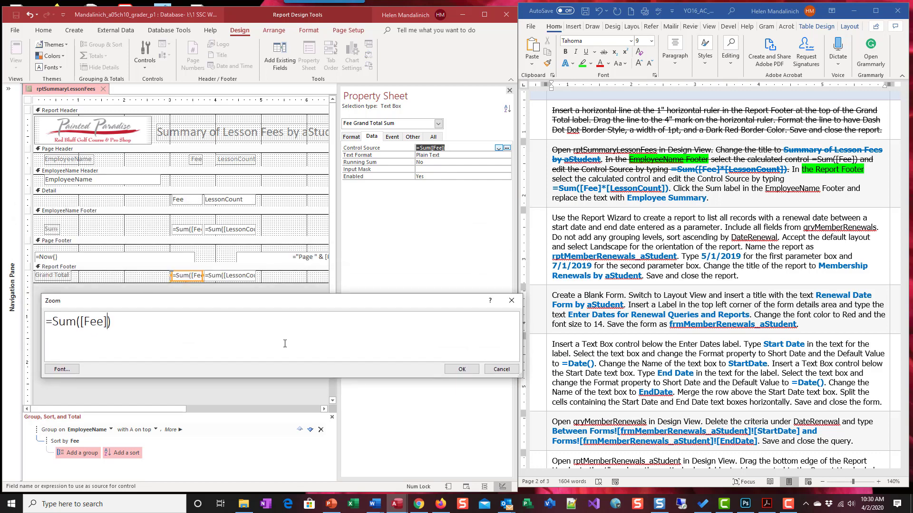
{"action": "type", "text": "*[LessonCount]"}
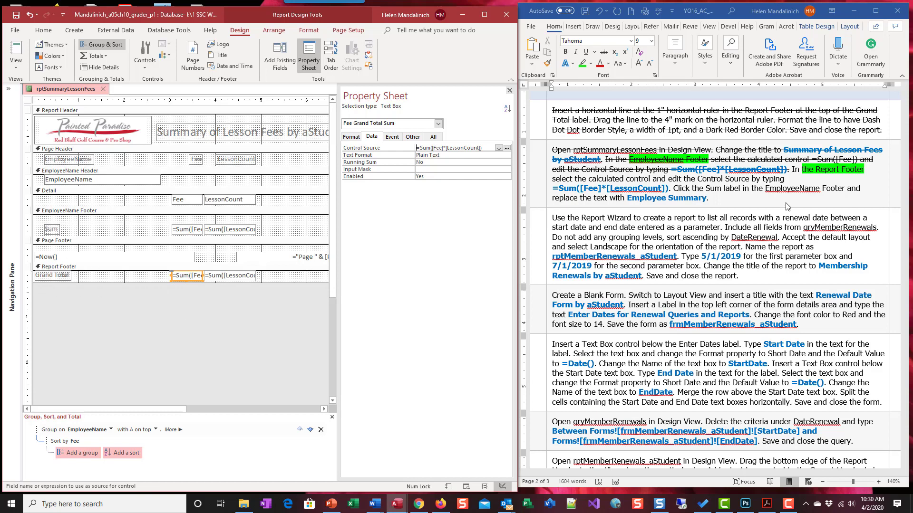
Strike through the Report Footer instruction in Word, from "In the Report Footer" through =Sum([Fee]*[LessonCount])
{"action": "left_click", "coordinate": [806, 174]}
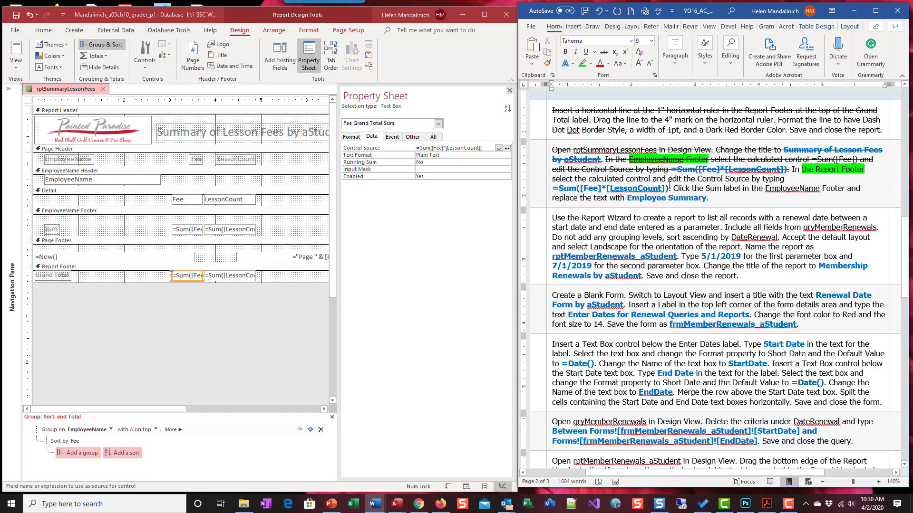
{"action": "left_click_drag", "start_coordinate": [669, 186], "coordinate": [790, 170]}
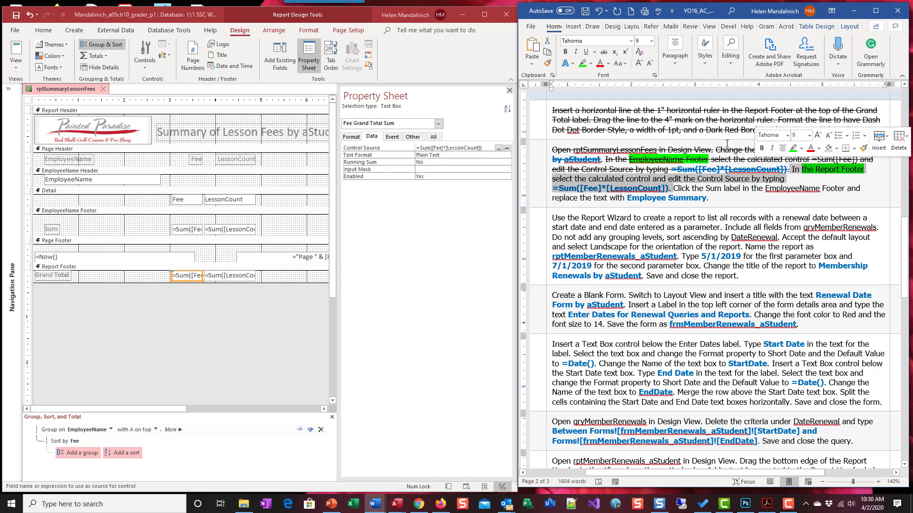
{"action": "left_click", "coordinate": [603, 53]}
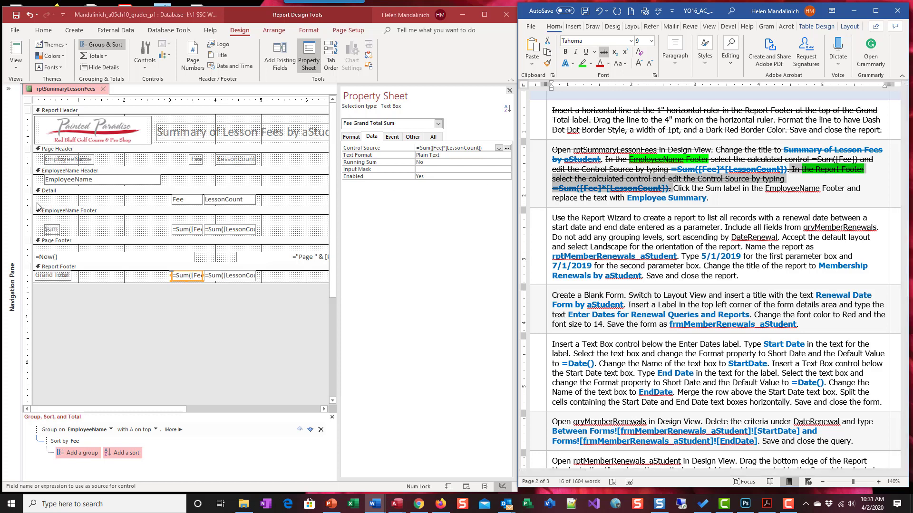
Select the EmployeeName Footer section in Access and highlight "EmployeeName Footer" in green in the Sum label instruction in Word
{"action": "left_click", "coordinate": [61, 211]}
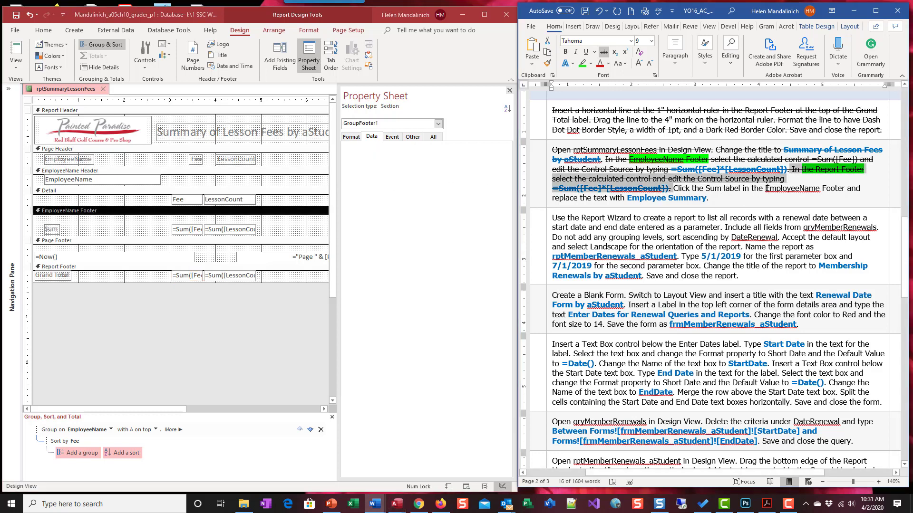
{"action": "left_click_drag", "start_coordinate": [766, 189], "coordinate": [845, 189]}
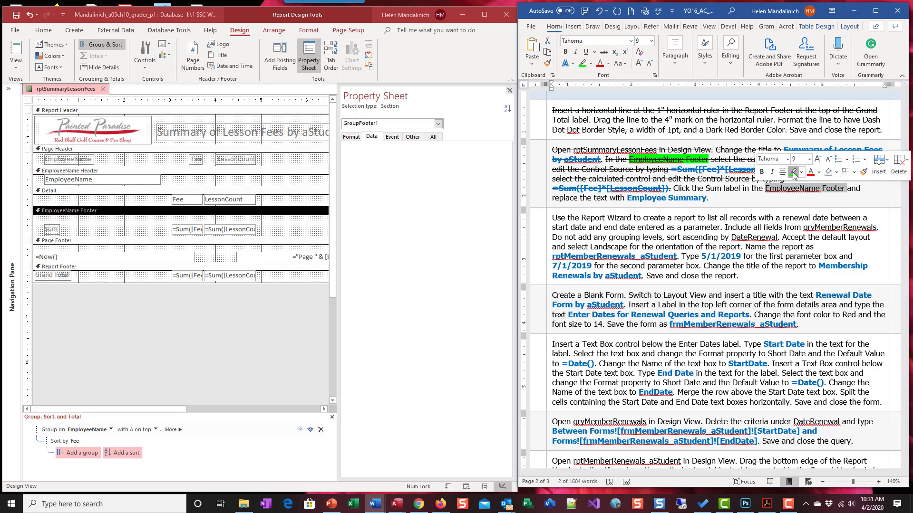
{"action": "left_click", "coordinate": [792, 172]}
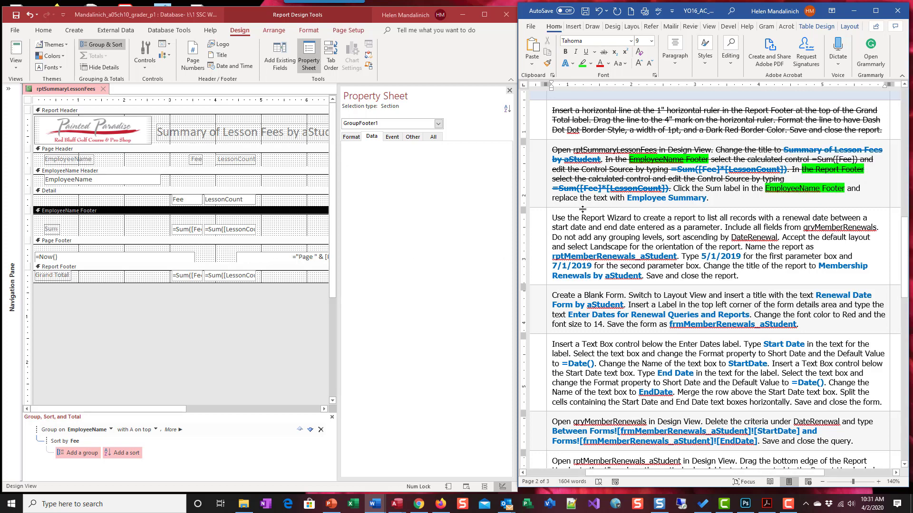
In Access, widen the Sum label in the EmployeeName Footer, replace its text with Employee Summary, and display all its properties
{"action": "left_click", "coordinate": [57, 229]}
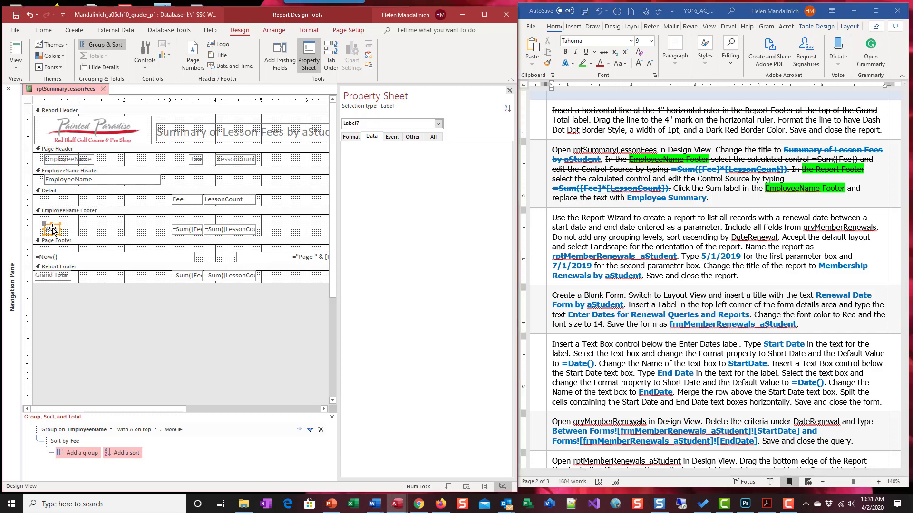
{"action": "left_click", "coordinate": [61, 230]}
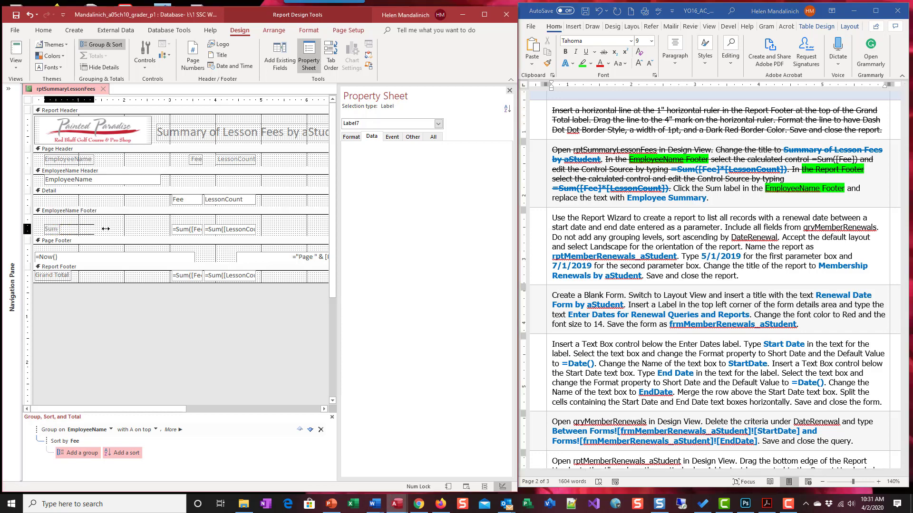
{"action": "double_click", "coordinate": [65, 230]}
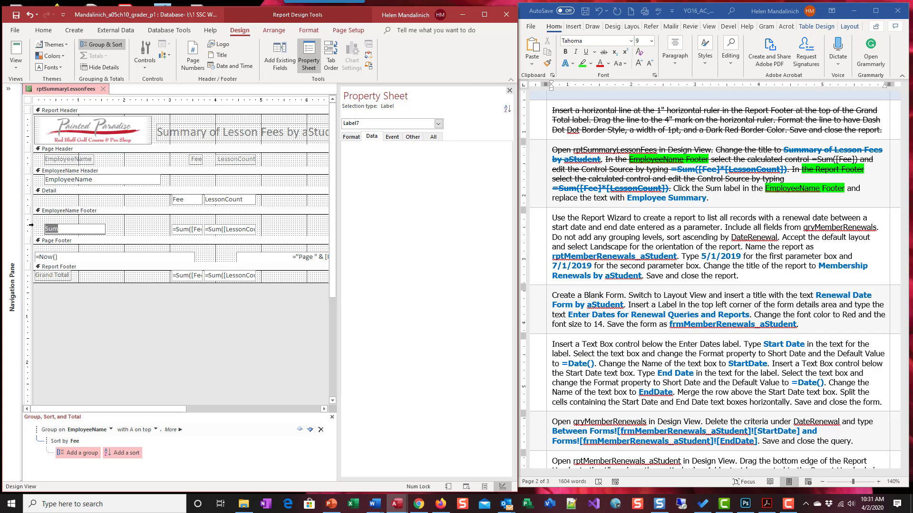
{"action": "type", "text": "Employee Summary"}
{"action": "left_click", "coordinate": [127, 229]}
{"action": "left_click", "coordinate": [87, 229]}
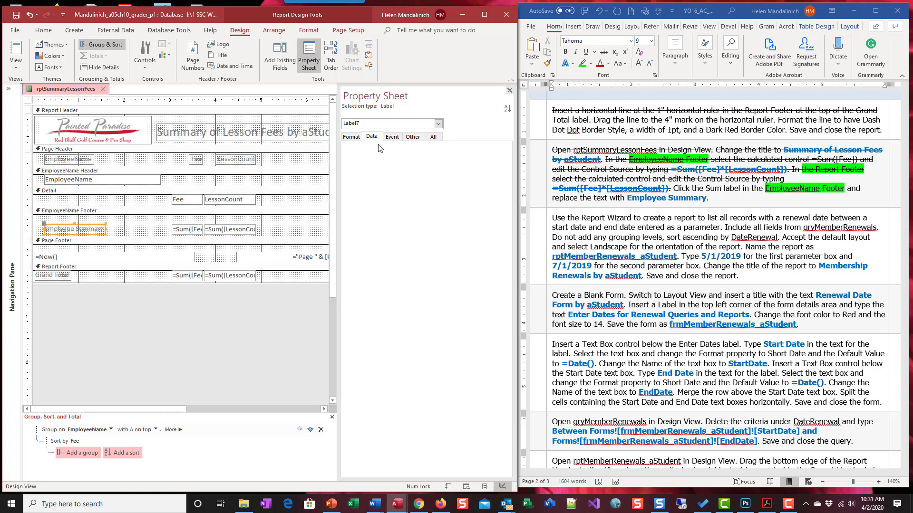
{"action": "left_click", "coordinate": [351, 138]}
{"action": "left_click", "coordinate": [433, 137]}
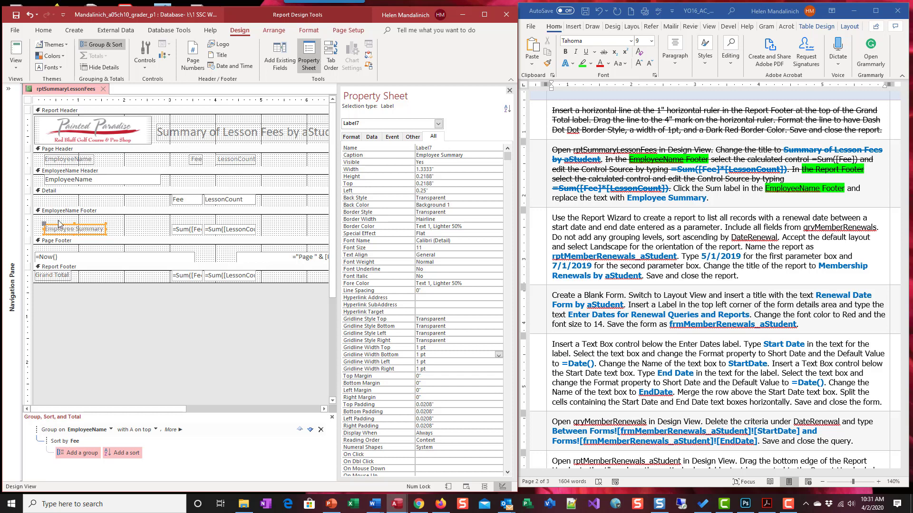
Strike through the Word instruction about replacing the Sum label's text with Employee Summary
{"action": "left_click_drag", "start_coordinate": [744, 207], "coordinate": [679, 190]}
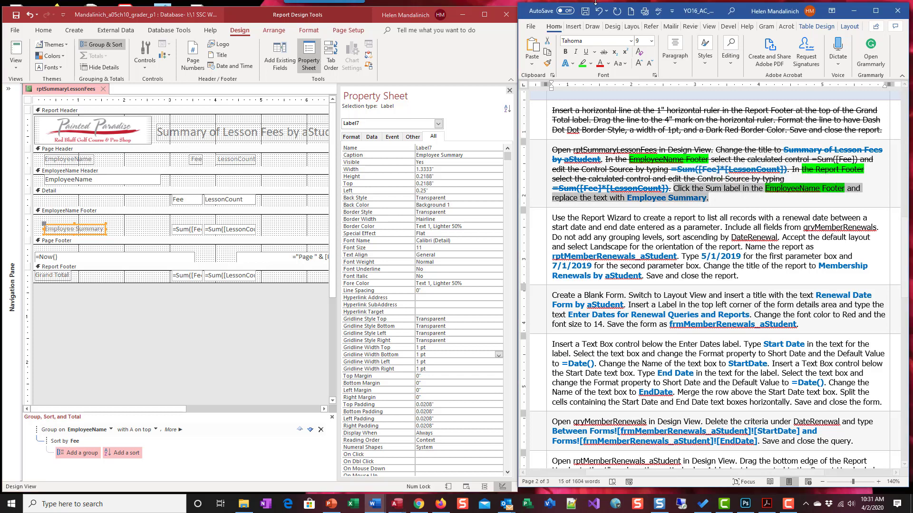
{"action": "left_click", "coordinate": [602, 53]}
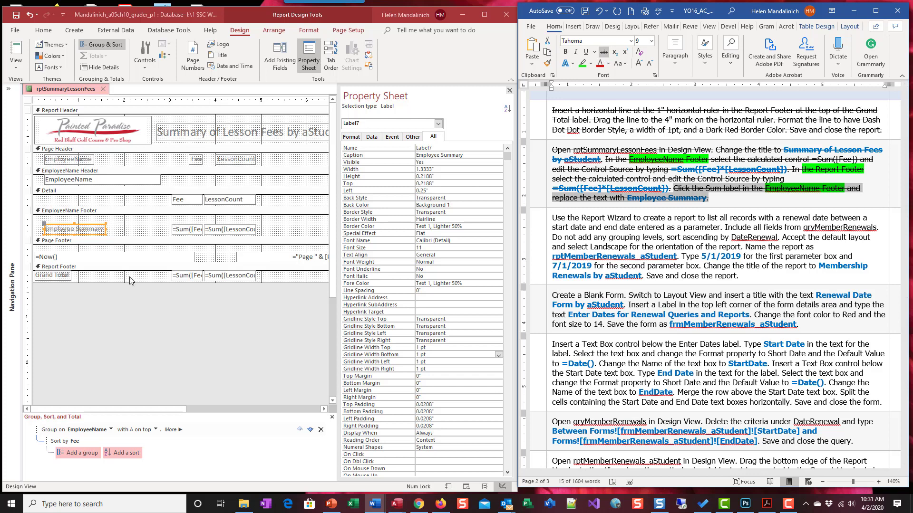
{"action": "left_click", "coordinate": [689, 222]}
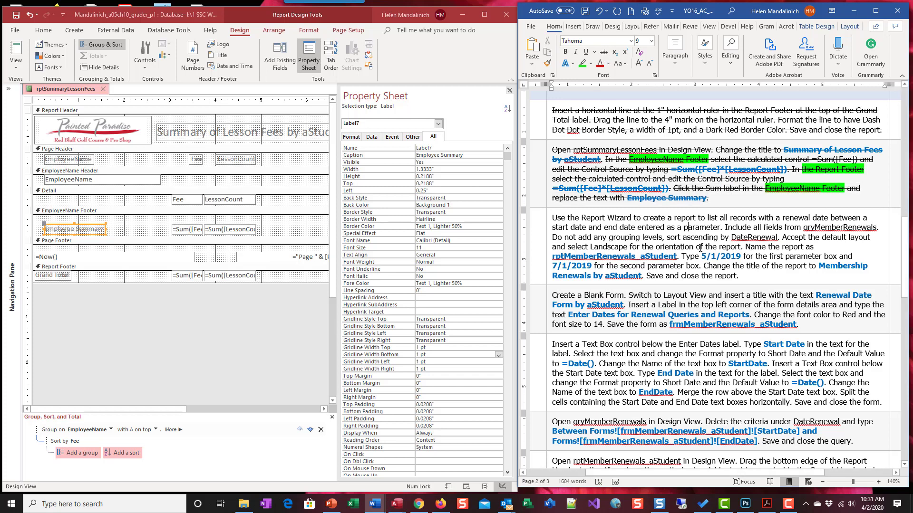
{"action": "scroll", "coordinate": [633, 235], "scroll_direction": "down", "scroll_amount": 1}
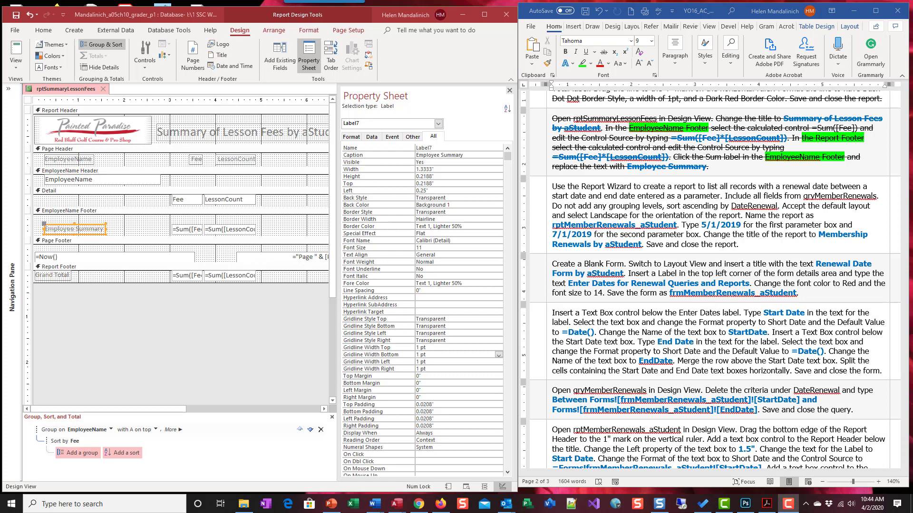
Save and close the rptSummaryLessonFees report in Access
{"action": "left_click", "coordinate": [17, 15]}
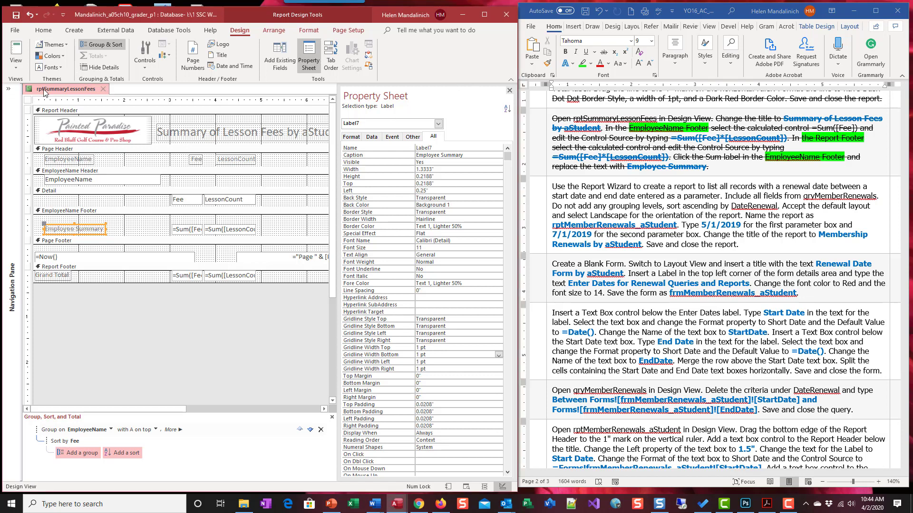
{"action": "left_click", "coordinate": [106, 90]}
{"action": "left_click", "coordinate": [419, 282]}
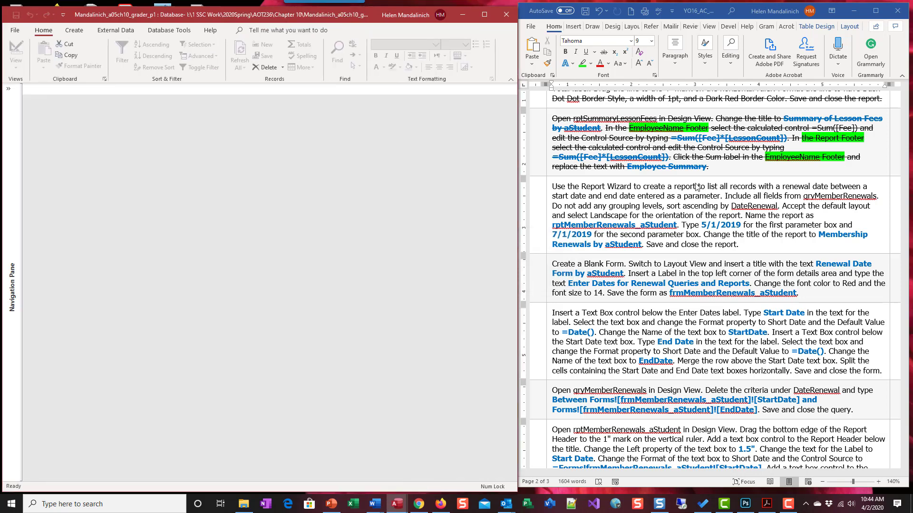
Highlight "between a start date and end date entered as a parameter" in green in Word's Report Wizard instruction
{"action": "left_click", "coordinate": [658, 199]}
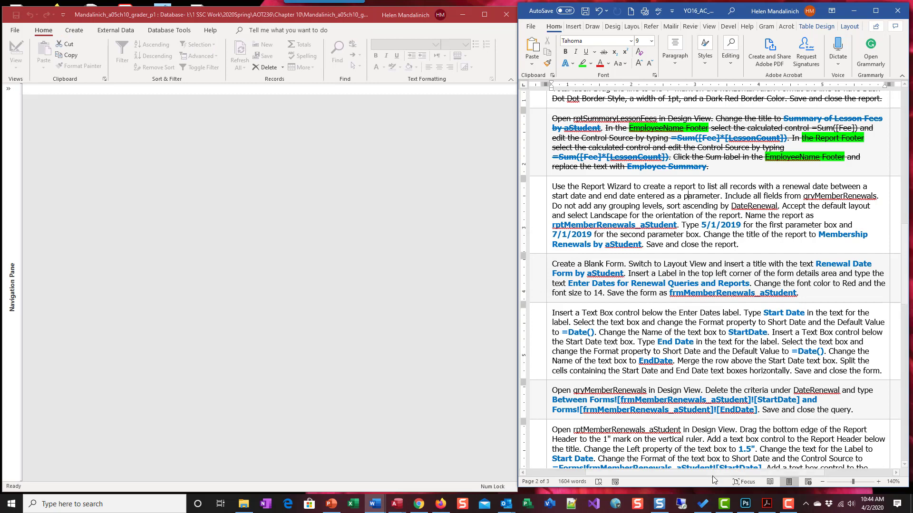
{"action": "mouse_move", "coordinate": [710, 473]}
{"action": "left_mouse_down"}
{"action": "mouse_move", "coordinate": [689, 475]}
{"action": "mouse_move", "coordinate": [716, 474]}
{"action": "left_mouse_up"}
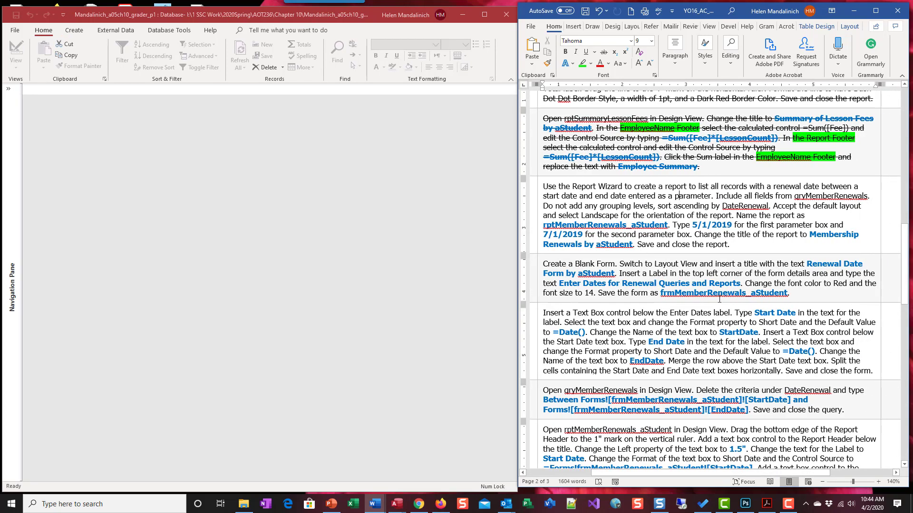
{"action": "scroll", "coordinate": [716, 300], "scroll_direction": "down", "scroll_amount": 2}
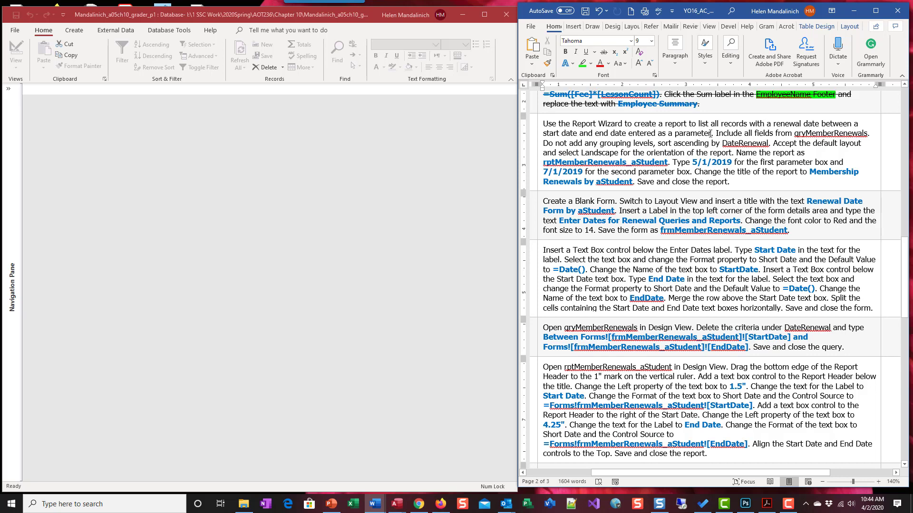
{"action": "left_click_drag", "start_coordinate": [710, 134], "coordinate": [821, 123]}
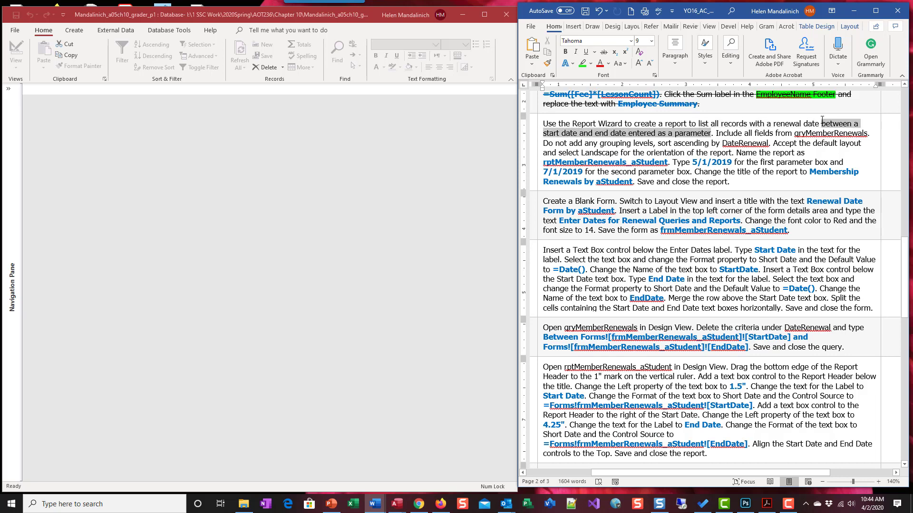
{"action": "left_click", "coordinate": [583, 66]}
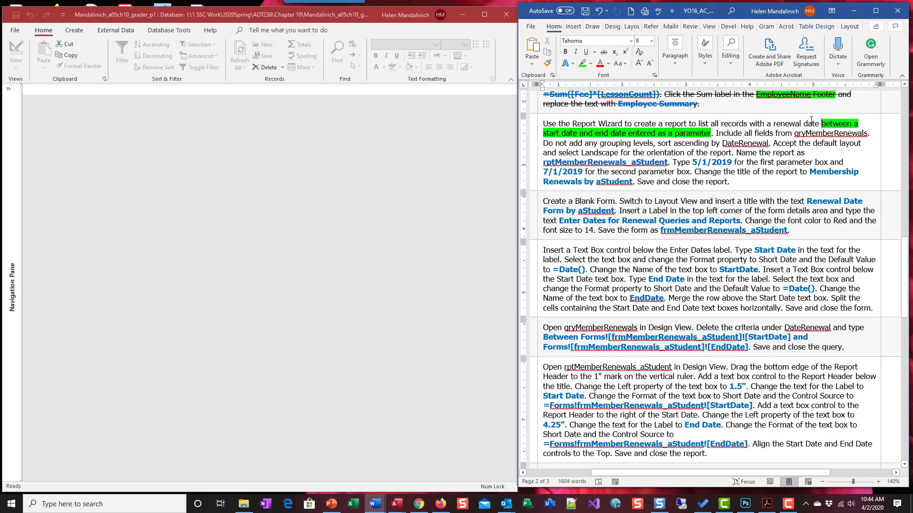
Highlight "renewal date" in yellow in the Report Wizard instruction
{"action": "left_click_drag", "start_coordinate": [773, 124], "coordinate": [802, 123]}
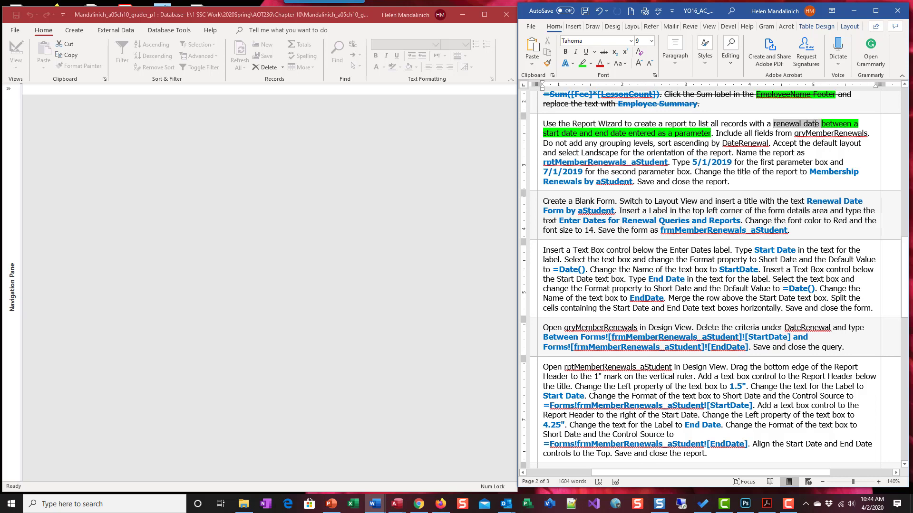
{"action": "left_click", "coordinate": [590, 63]}
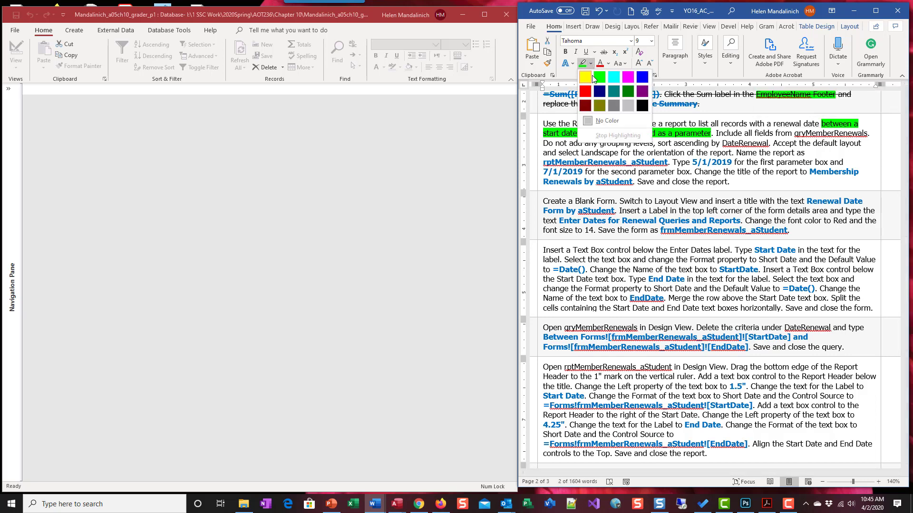
{"action": "left_click", "coordinate": [591, 77]}
{"action": "left_click", "coordinate": [734, 142]}
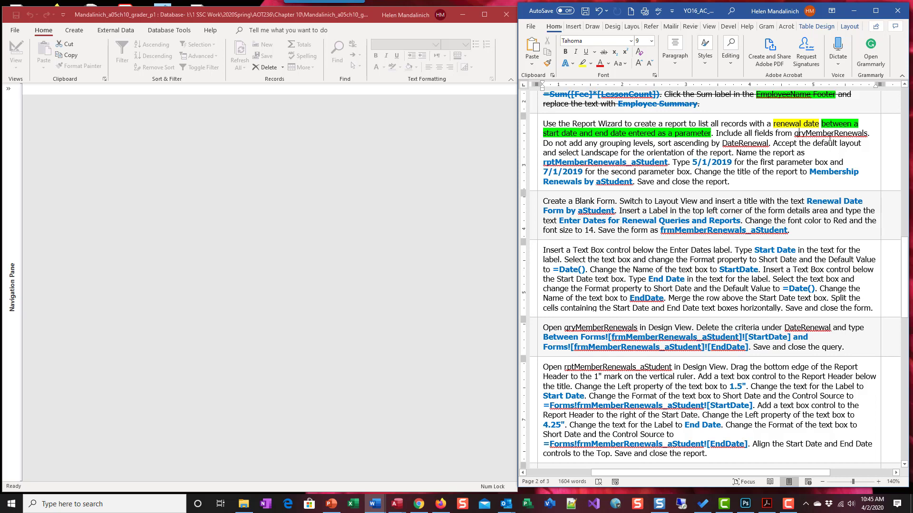
Highlight the query name qryMemberRenewals in turquoise in the Report Wizard instruction
{"action": "left_click_drag", "start_coordinate": [799, 134], "coordinate": [868, 134]}
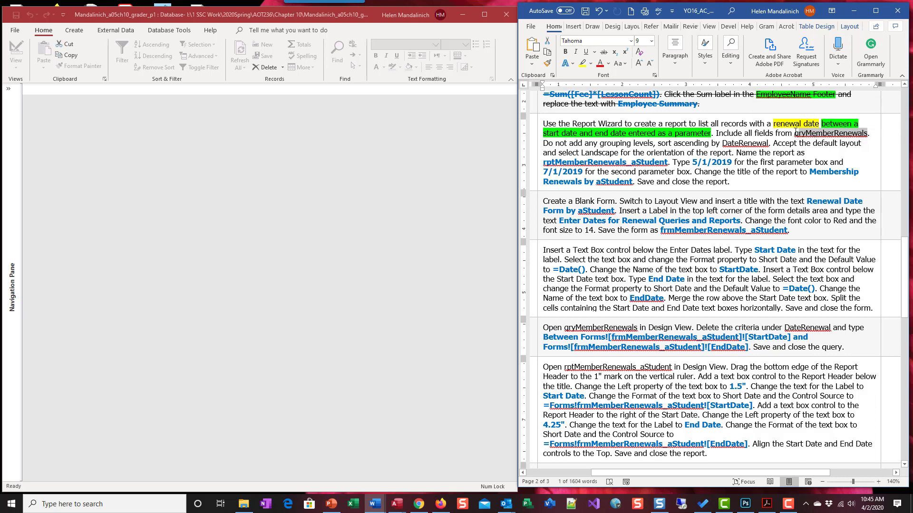
{"action": "left_click_drag", "start_coordinate": [795, 133], "coordinate": [864, 133]}
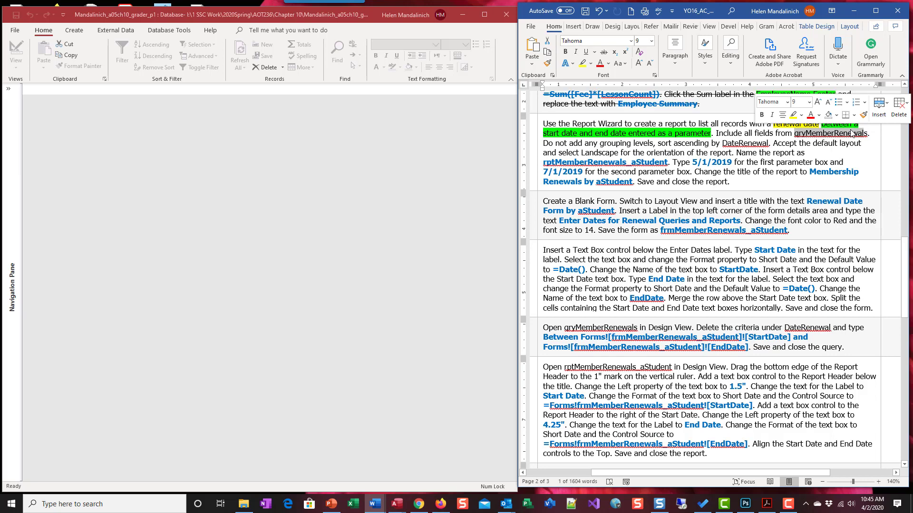
{"action": "left_click", "coordinate": [799, 115]}
{"action": "left_click", "coordinate": [817, 120]}
{"action": "left_click", "coordinate": [549, 141]}
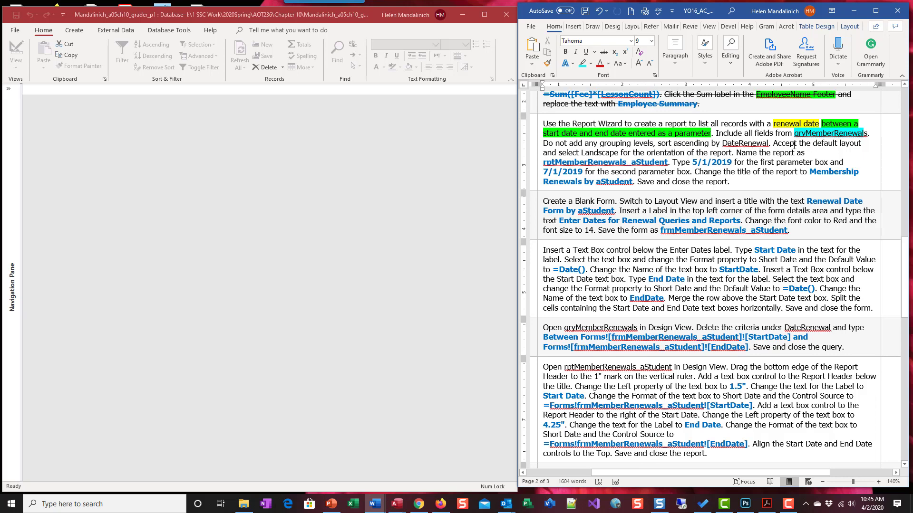
Highlight the word "Landscape" in pink in the Report Wizard instruction
{"action": "double_click", "coordinate": [588, 151]}
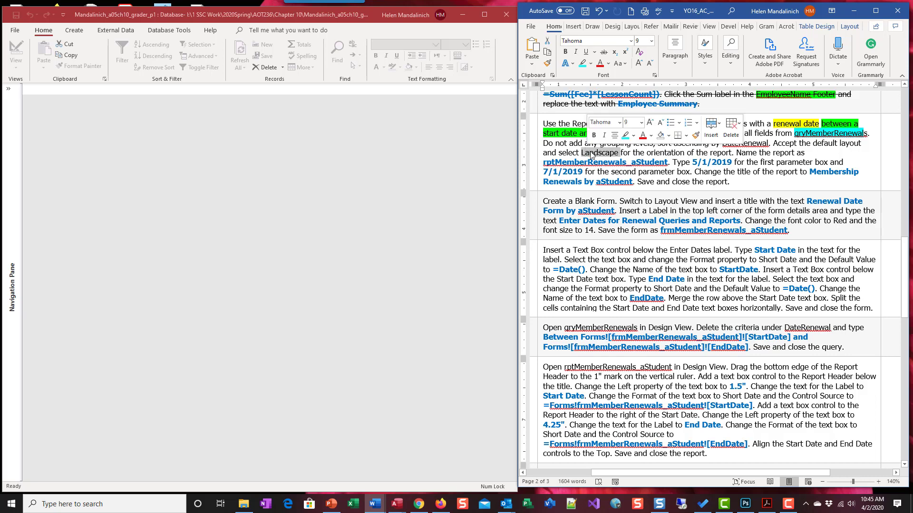
{"action": "left_click", "coordinate": [633, 136]}
{"action": "left_click", "coordinate": [671, 150]}
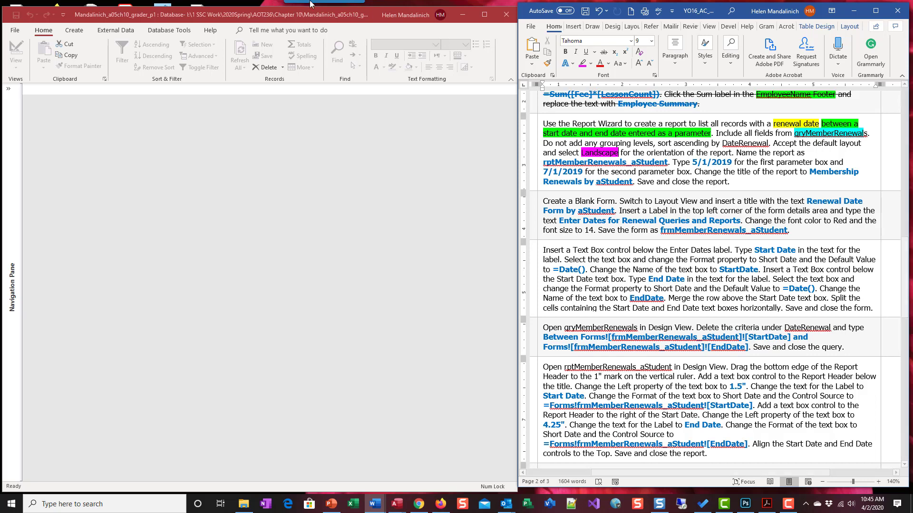
In Access, start the Report Wizard and add all fields from the query qryMemberRenewals to the report
{"action": "left_click", "coordinate": [69, 33]}
{"action": "left_click", "coordinate": [69, 31]}
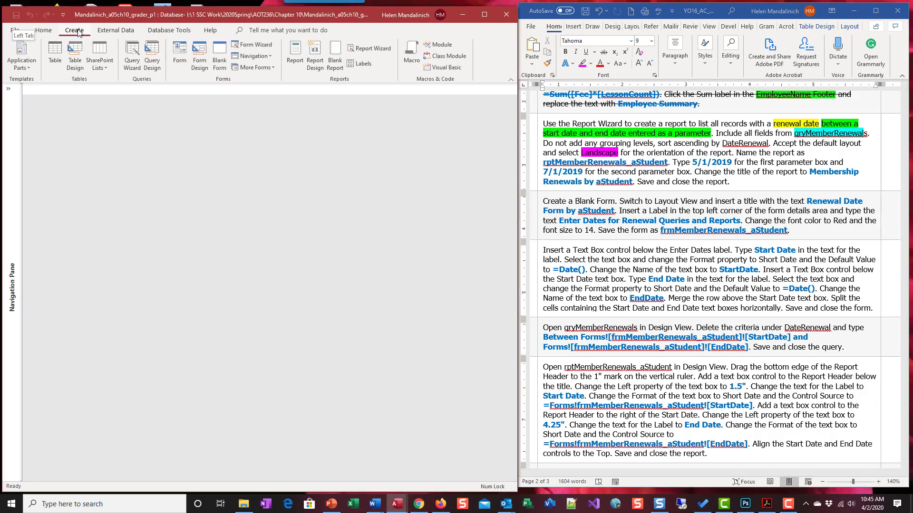
{"action": "left_click", "coordinate": [358, 50]}
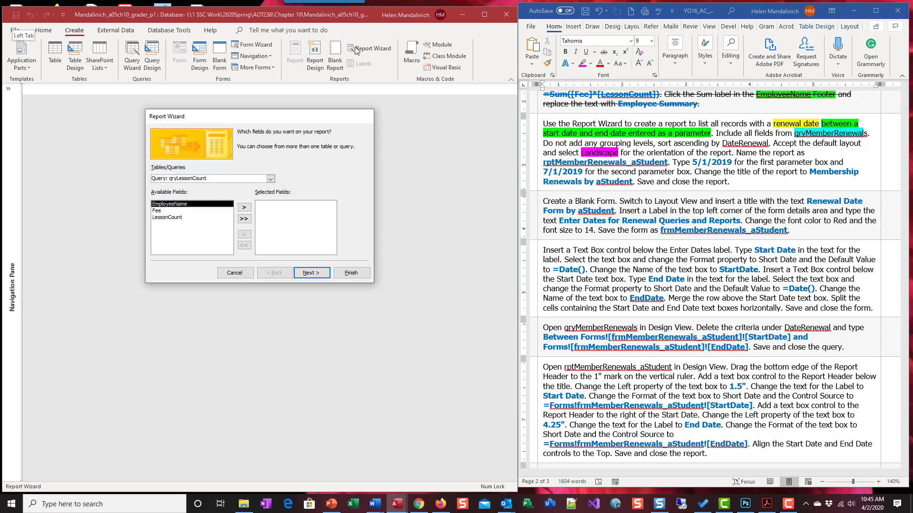
{"action": "left_click", "coordinate": [271, 179]}
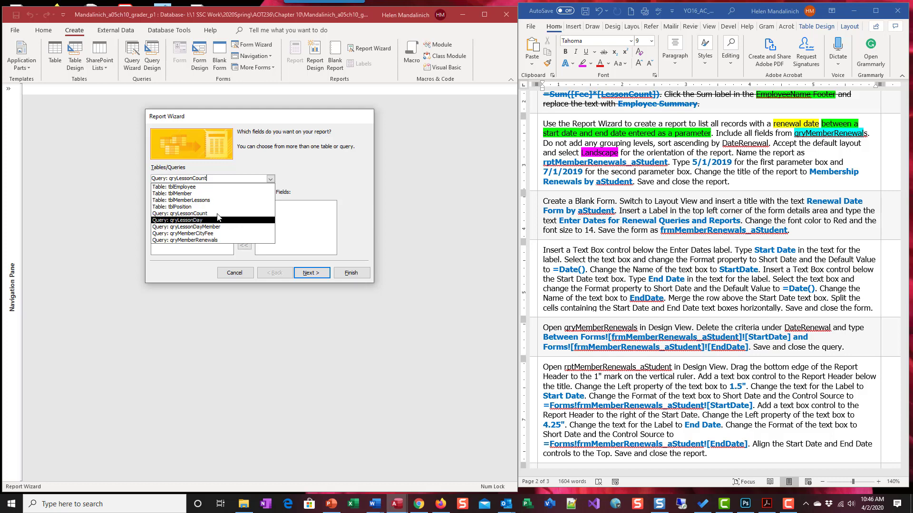
{"action": "left_click", "coordinate": [222, 240]}
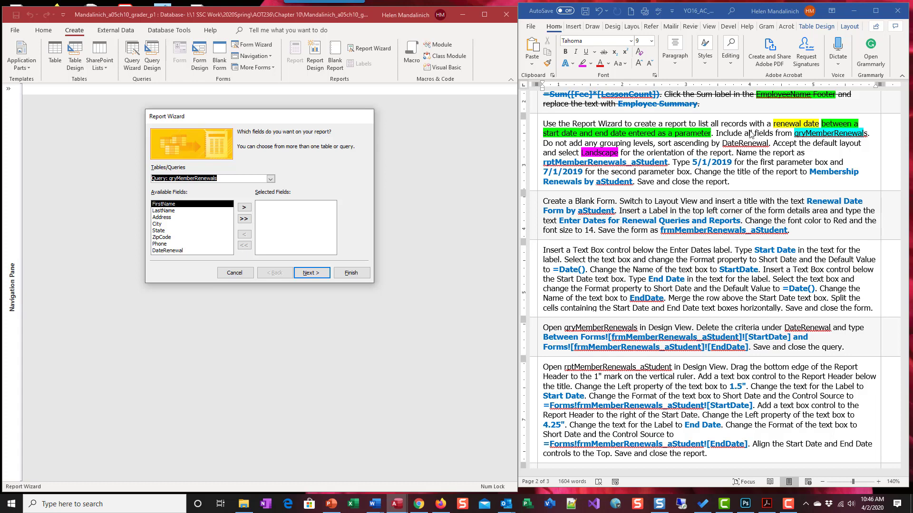
{"action": "left_click", "coordinate": [245, 220]}
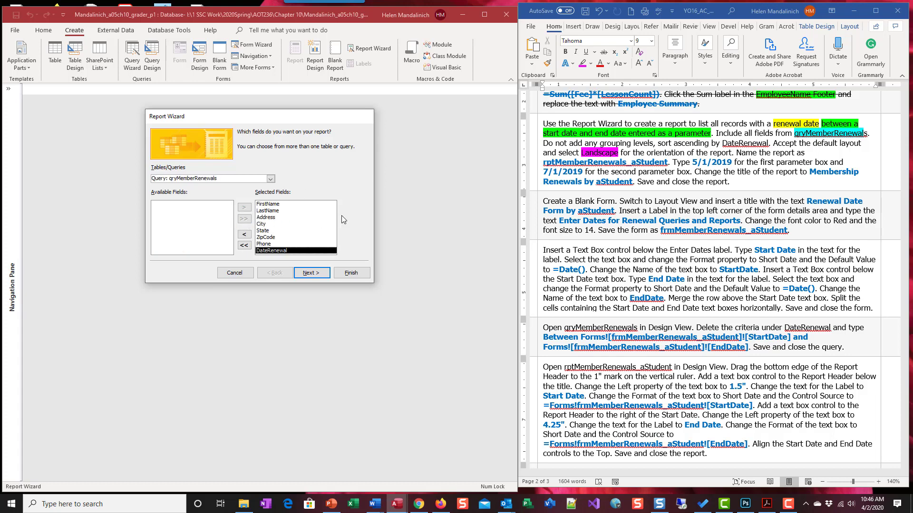
Leave the report without grouping levels and sort its records in ascending order by DateRenewal
{"action": "left_click", "coordinate": [299, 273]}
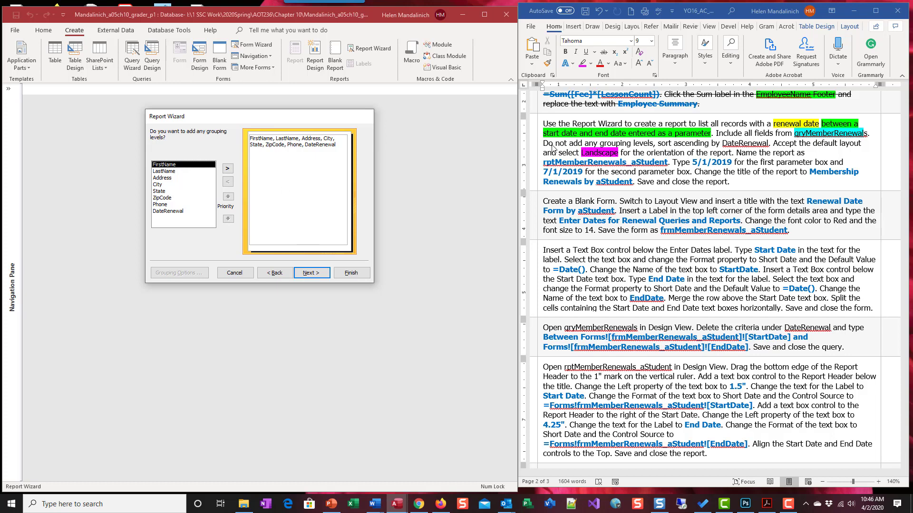
{"action": "left_click", "coordinate": [310, 275]}
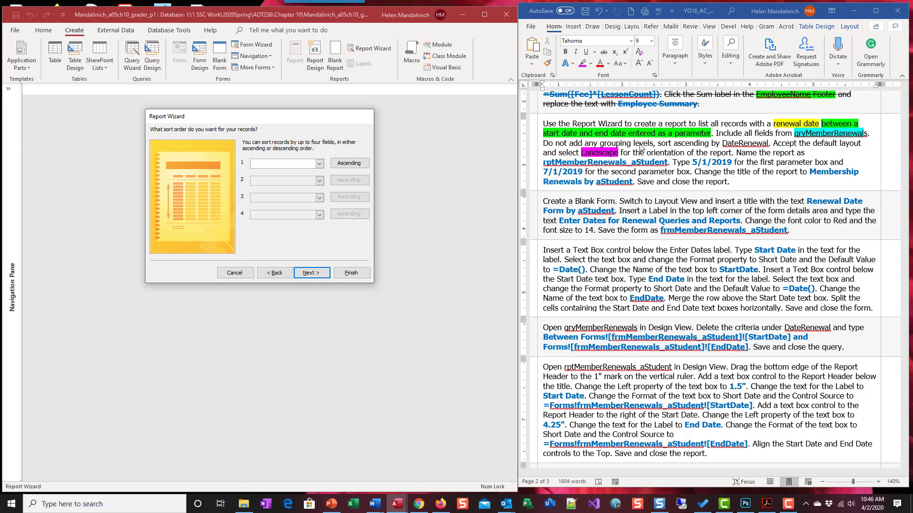
{"action": "left_click", "coordinate": [320, 164]}
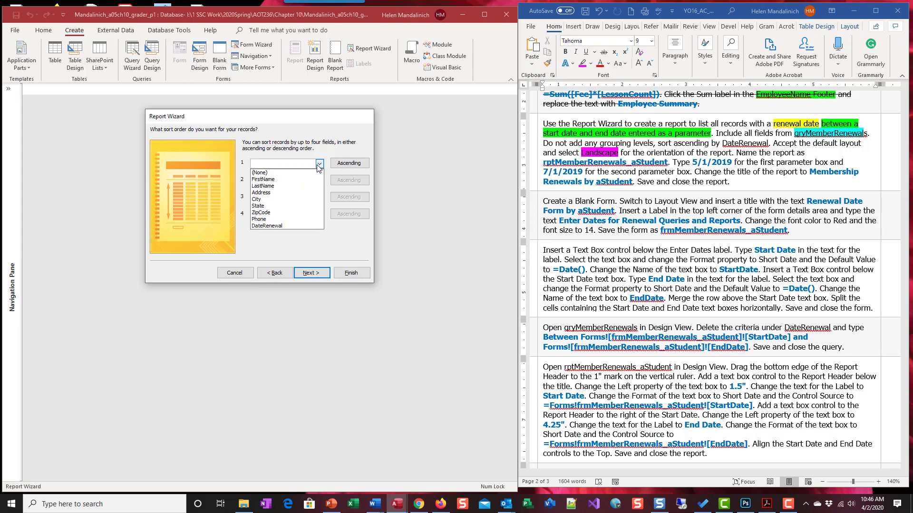
{"action": "left_click", "coordinate": [285, 226]}
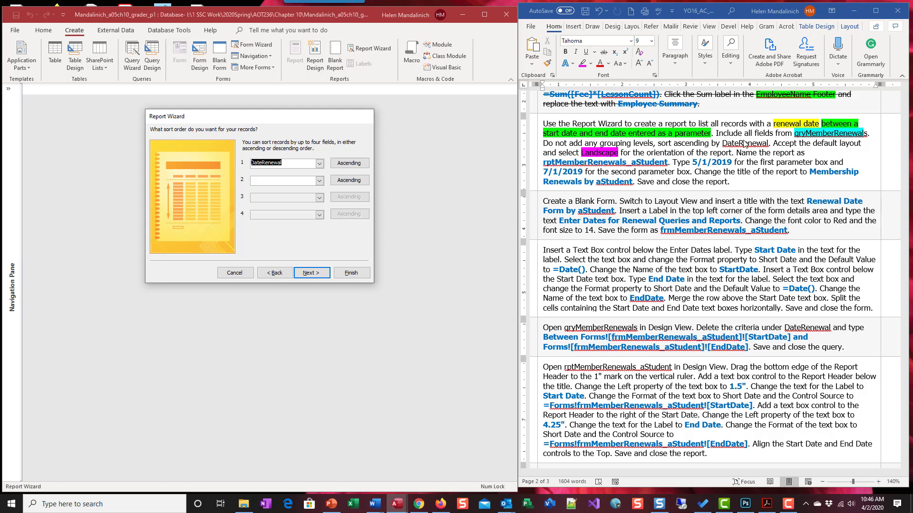
{"action": "left_click", "coordinate": [324, 277]}
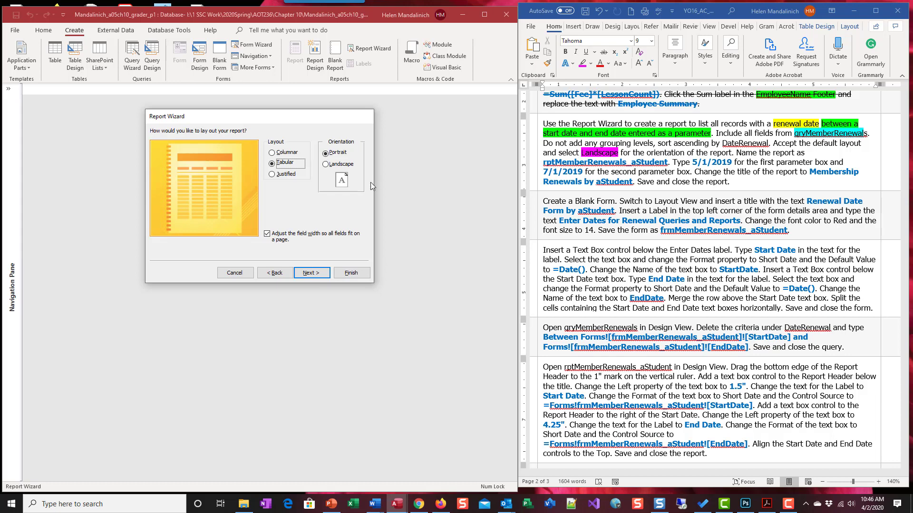
Set the report orientation to Landscape and finish the wizard with the title rptMemberRenewals_aStudent
{"action": "left_click", "coordinate": [326, 165]}
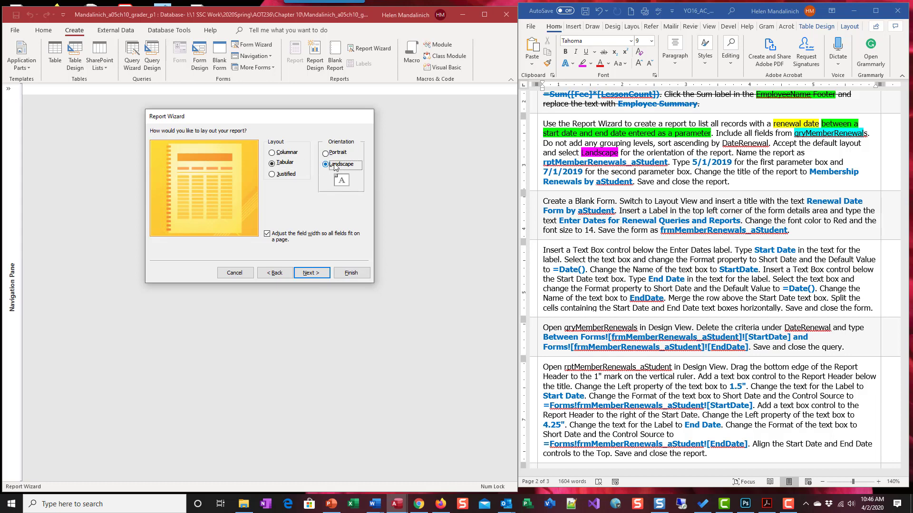
{"action": "left_click", "coordinate": [309, 273]}
{"action": "double_click", "coordinate": [303, 145]}
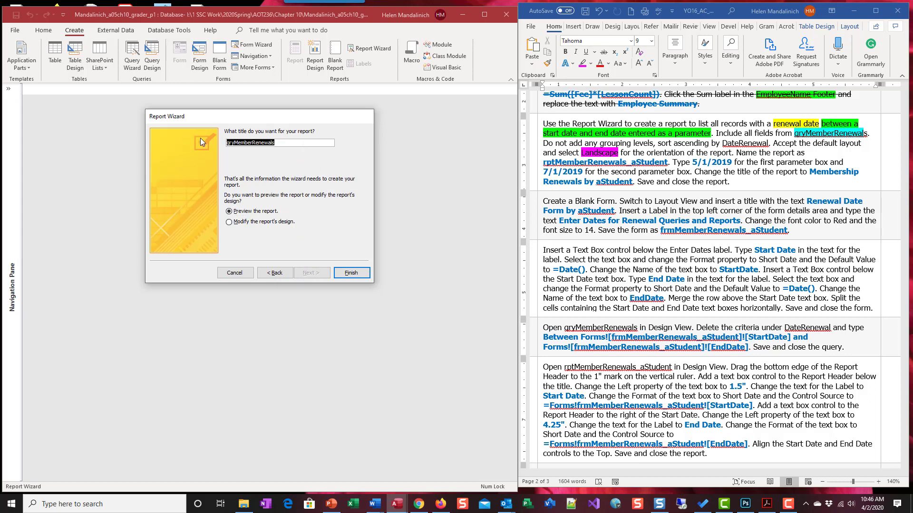
{"action": "type", "text": "rptMemberRenewals_aStuden"}
{"action": "key", "text": "BackSpace"}
{"action": "key", "text": "BackSpace"}
{"action": "key", "text": "BackSpace"}
{"action": "type", "text": "dent"}
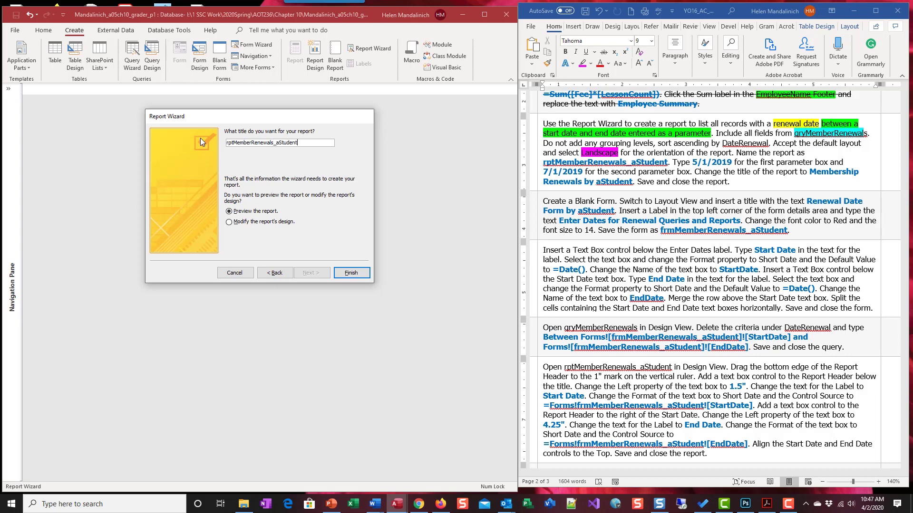
{"action": "left_click", "coordinate": [364, 276]}
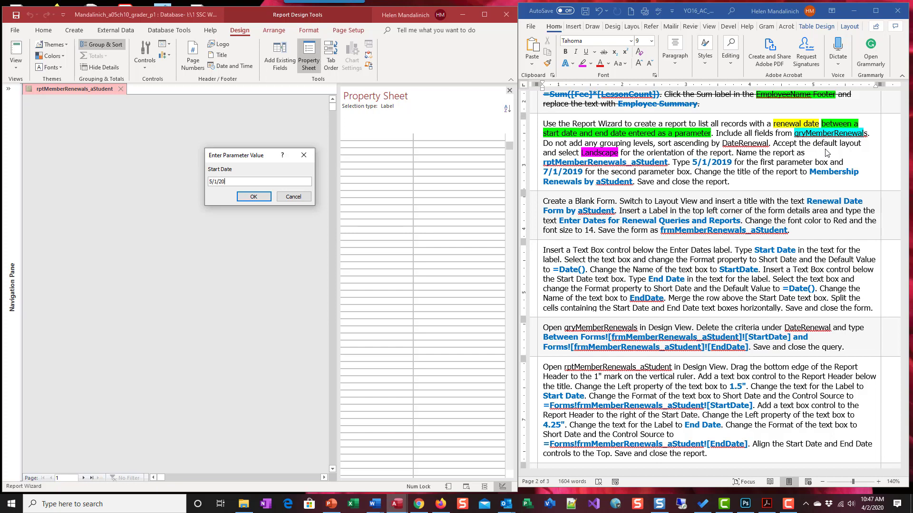
Preview the report with 5/1/2019 as the Start Date parameter and 7/1/2019 as the second parameter
{"action": "key", "text": "Return"}
{"action": "type", "text": "7/1/2019"}
{"action": "left_click", "coordinate": [254, 196]}
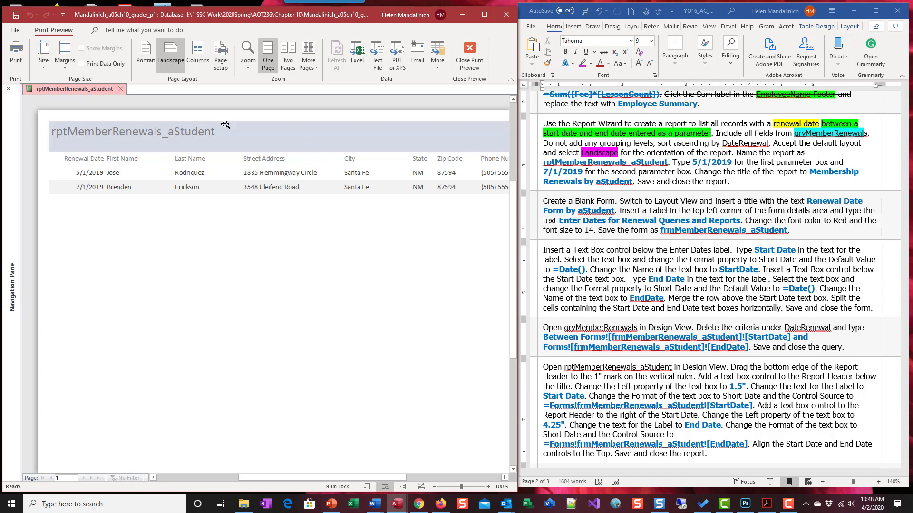
Leave the print preview, change the Report Header title to "Membership Renewals by aStudent" in Design View, and save and close the report
{"action": "left_click", "coordinate": [472, 56]}
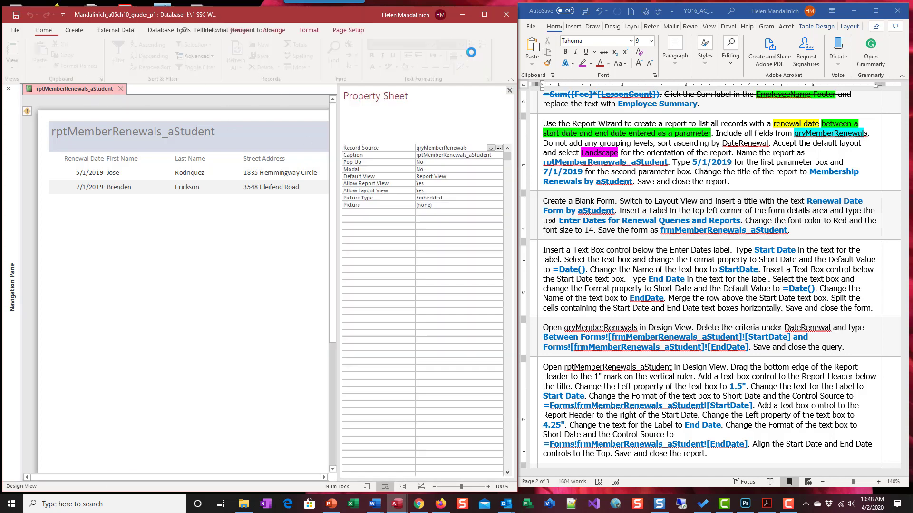
{"action": "left_click", "coordinate": [510, 90]}
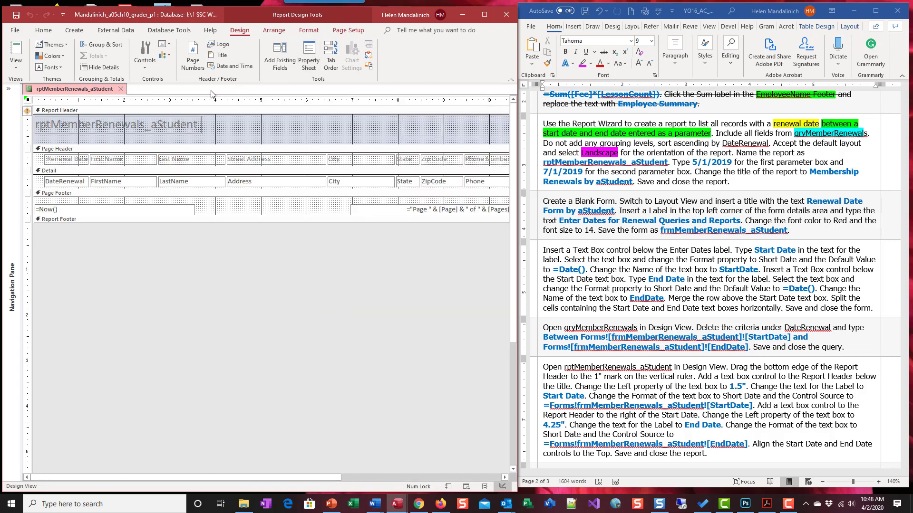
{"action": "left_click", "coordinate": [181, 131]}
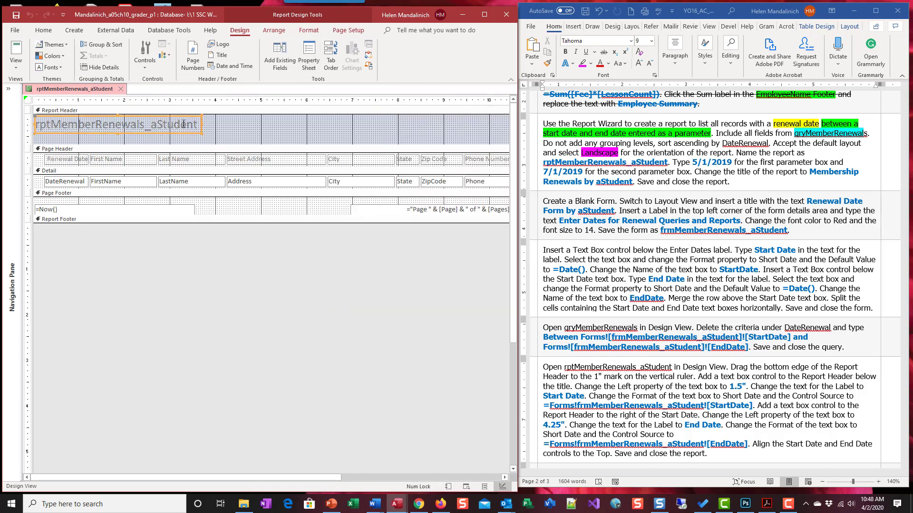
{"action": "left_click", "coordinate": [51, 124]}
{"action": "key", "text": "BackSpace"}
{"action": "key", "text": "BackSpace"}
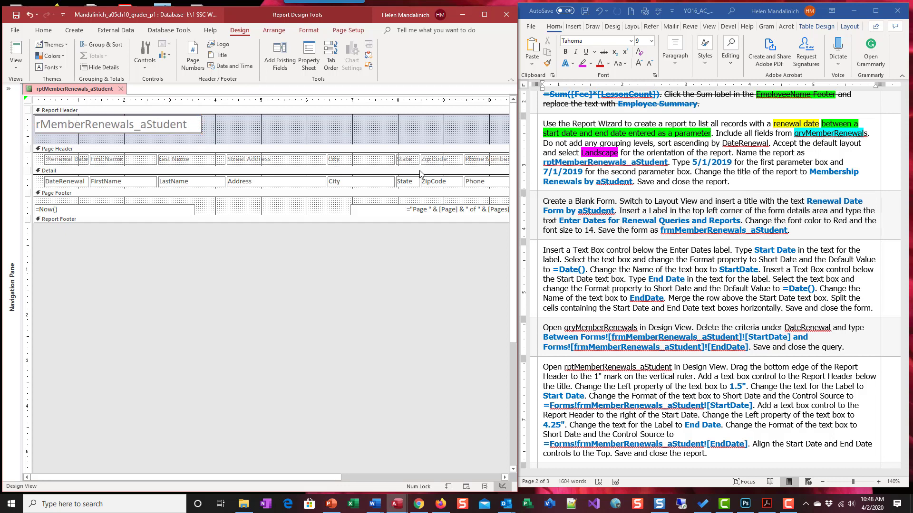
{"action": "key", "text": "BackSpace"}
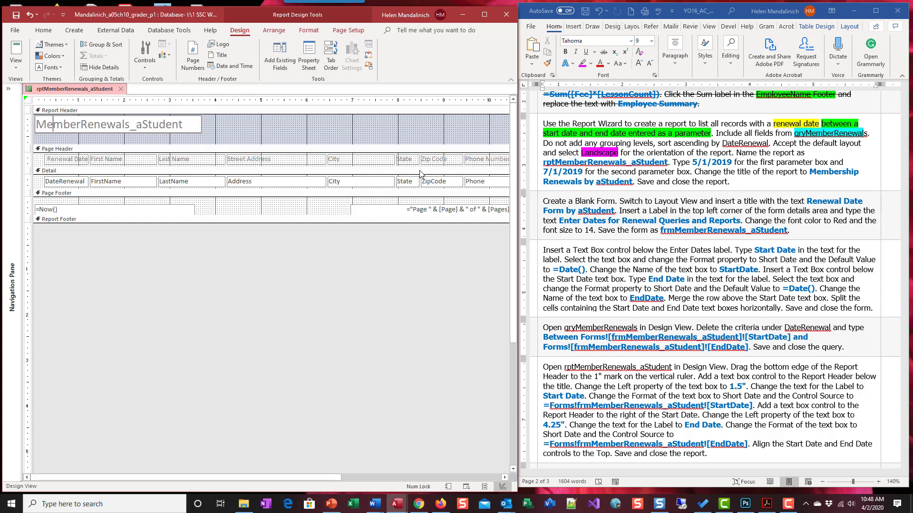
{"action": "key", "text": "Right"}
{"action": "key", "text": "Right"}
{"action": "key", "text": "Right"}
{"action": "key", "text": "Right"}
{"action": "type", "text": "s"}
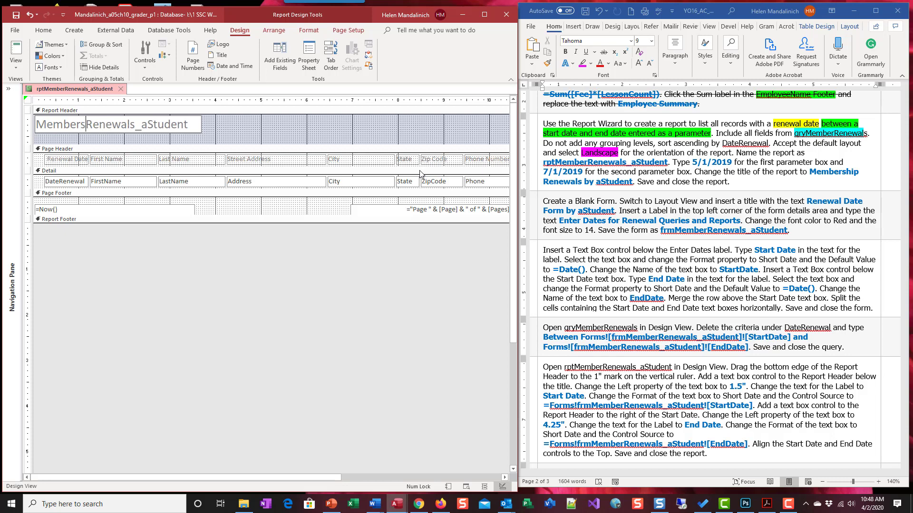
{"action": "type", "text": "hip Rene"}
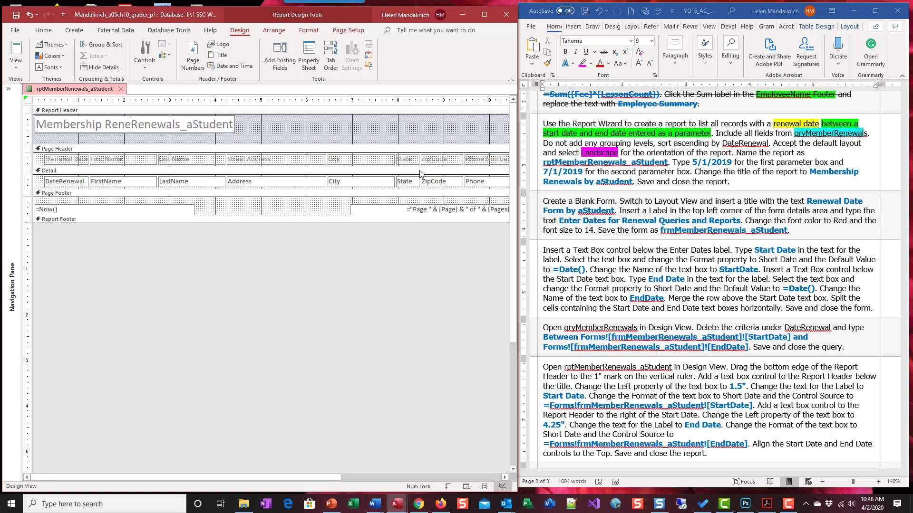
{"action": "type", "text": "wals by"}
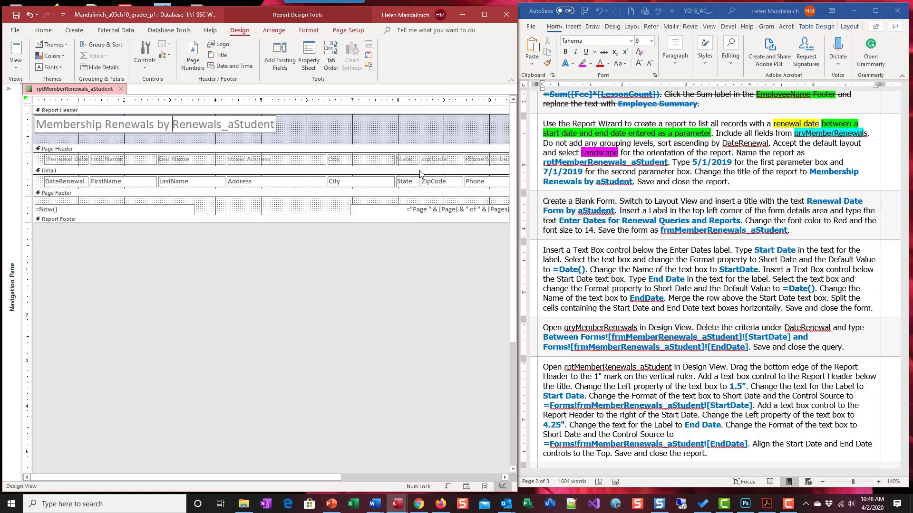
{"action": "key", "text": "Delete"}
{"action": "key", "text": "Delete"}
{"action": "key", "text": "Delete"}
{"action": "key", "text": "Delete"}
{"action": "key", "text": "Delete"}
{"action": "key", "text": "Delete"}
{"action": "key", "text": "Delete"}
{"action": "key", "text": "Delete"}
{"action": "key", "text": "Delete"}
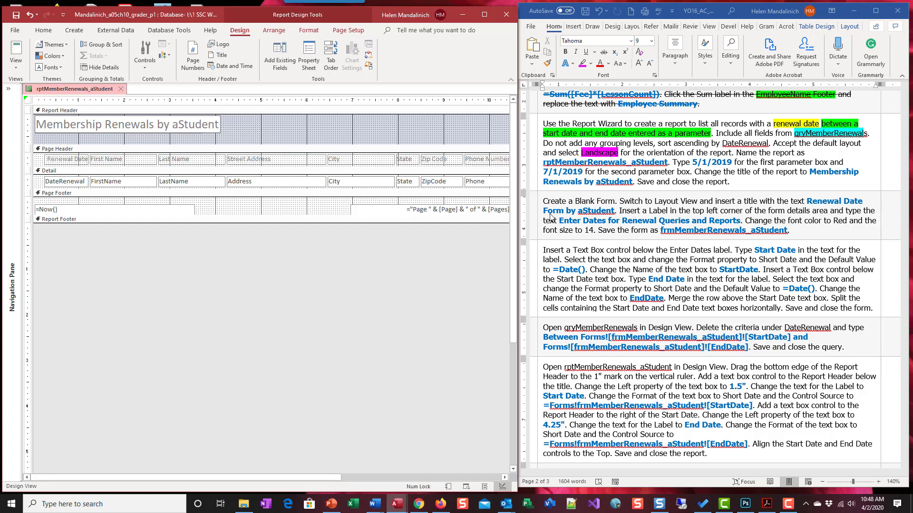
{"action": "left_click", "coordinate": [353, 129]}
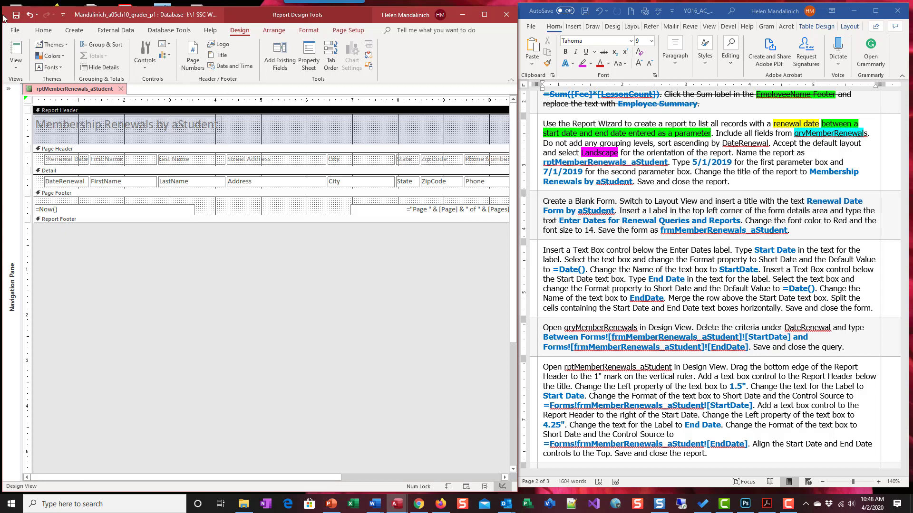
{"action": "left_click", "coordinate": [121, 89]}
Open the query qryMemberRenewals in Design View, examine the criteria under DateRenewal, and close the query
{"action": "left_click", "coordinate": [14, 96]}
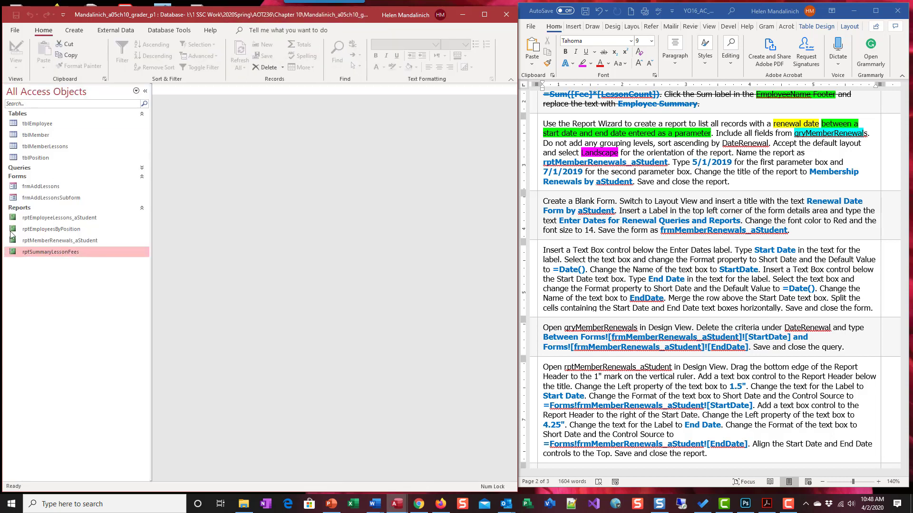
{"action": "left_click", "coordinate": [142, 167]}
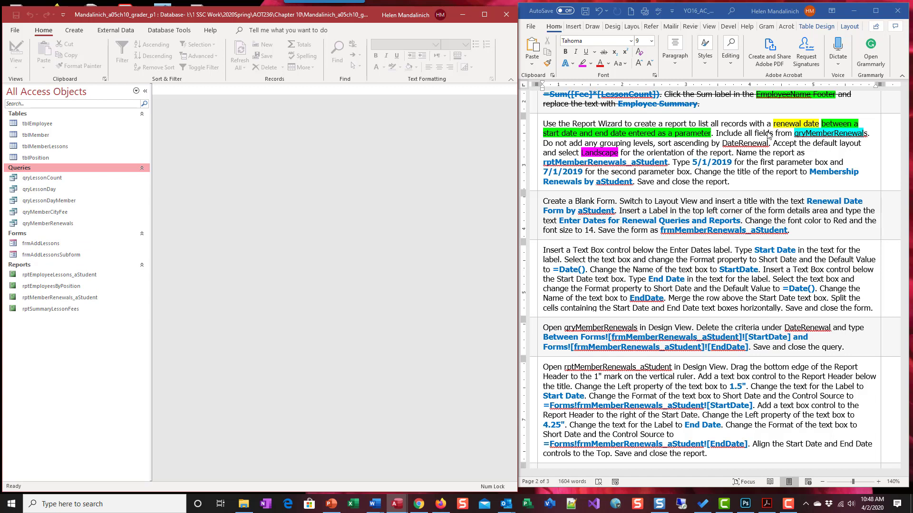
{"action": "right_click", "coordinate": [62, 226]}
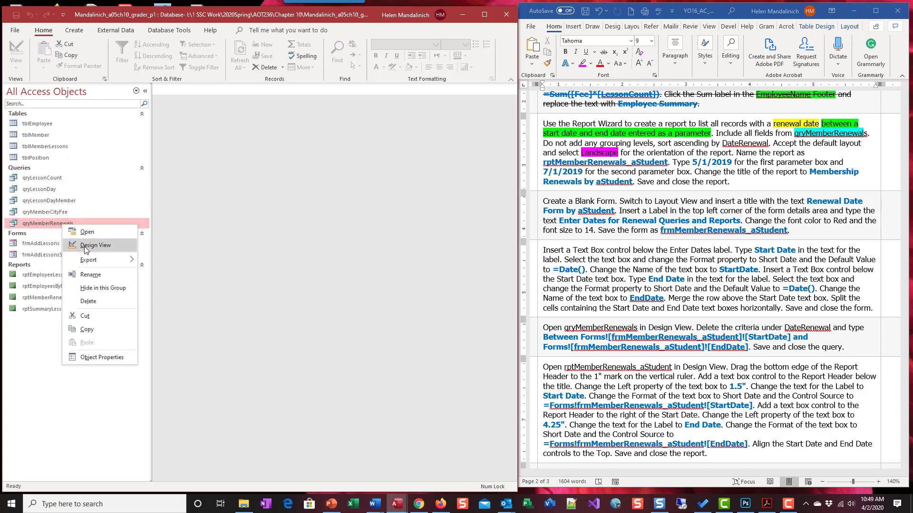
{"action": "left_click", "coordinate": [82, 244]}
{"action": "left_click", "coordinate": [145, 91]}
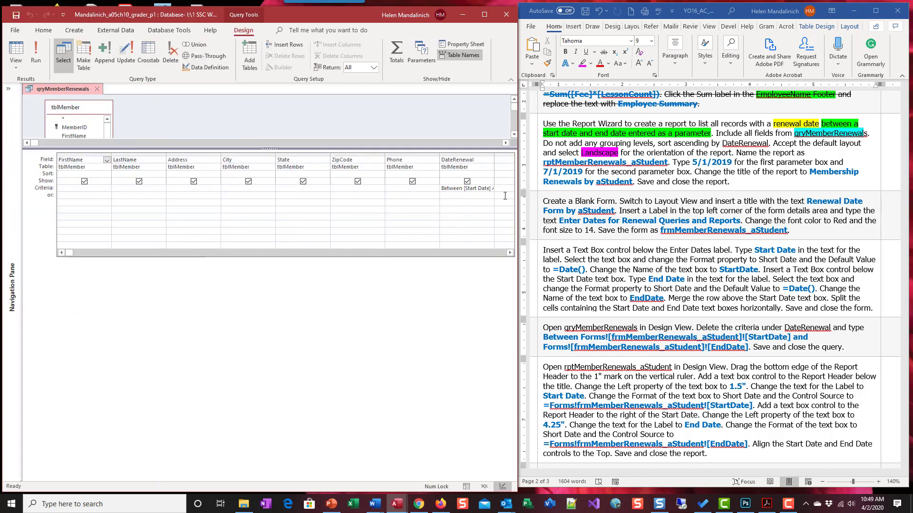
{"action": "left_click", "coordinate": [474, 190]}
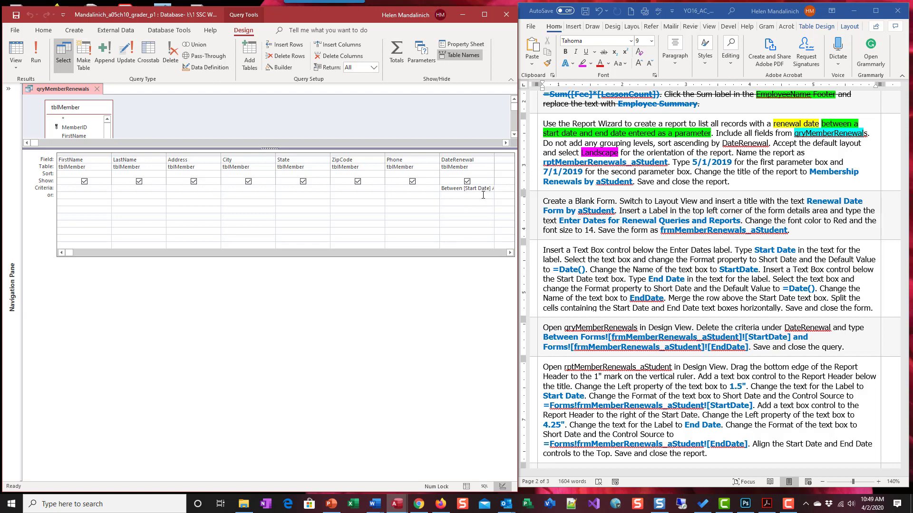
{"action": "left_click", "coordinate": [97, 89]}
Check the report rptMemberRenewals_aStudent by opening it with the parameter dates 5/1/2019 and 7/1/2019, and close it
{"action": "left_click", "coordinate": [14, 95]}
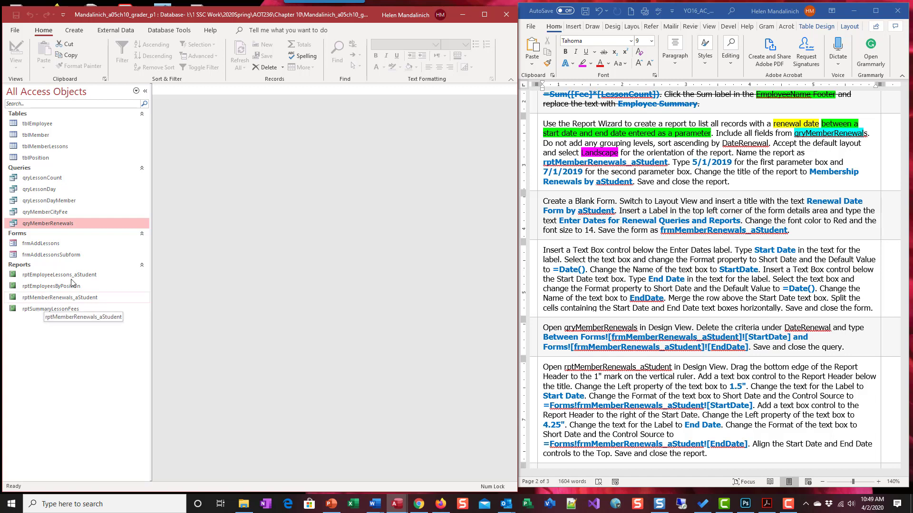
{"action": "double_click", "coordinate": [48, 297]}
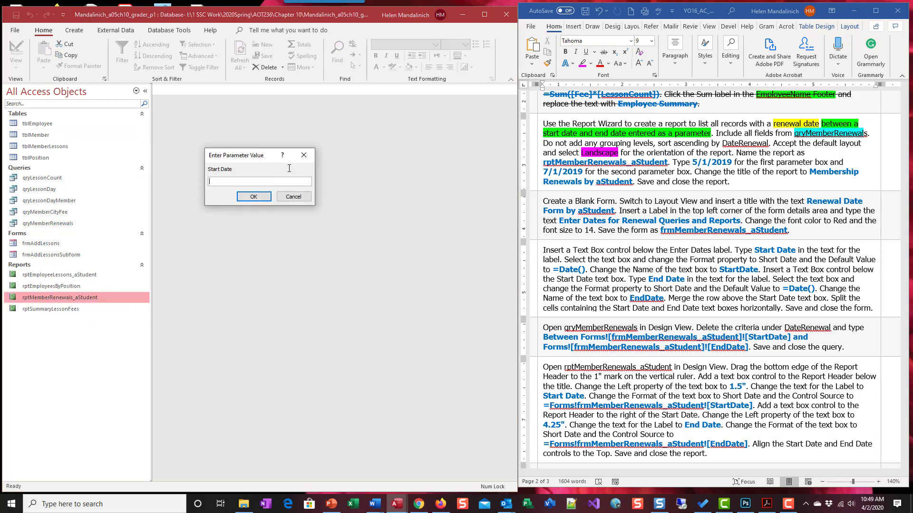
{"action": "type", "text": "0"}
{"action": "key", "text": "BackSpace"}
{"action": "type", "text": "5/1/2019"}
{"action": "type", "text": "7/1/2019"}
{"action": "key", "text": "Return"}
{"action": "left_click", "coordinate": [145, 90]}
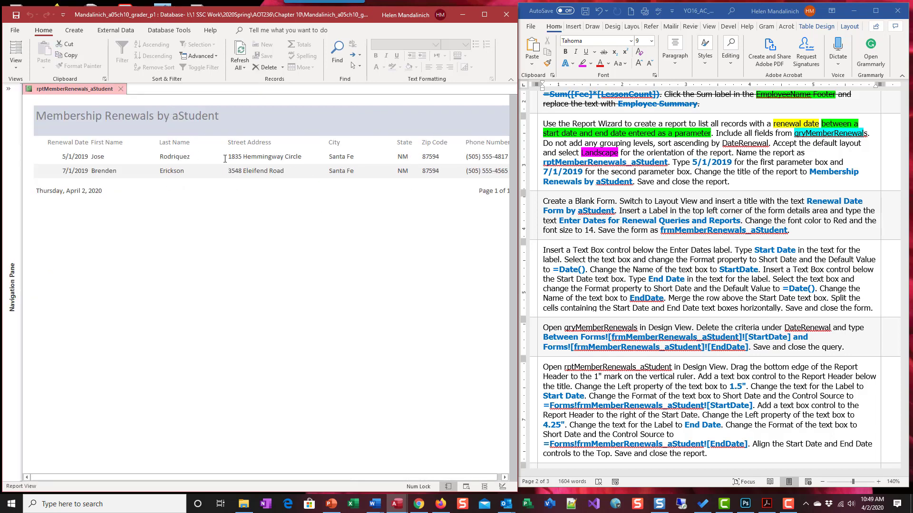
{"action": "left_click", "coordinate": [122, 90]}
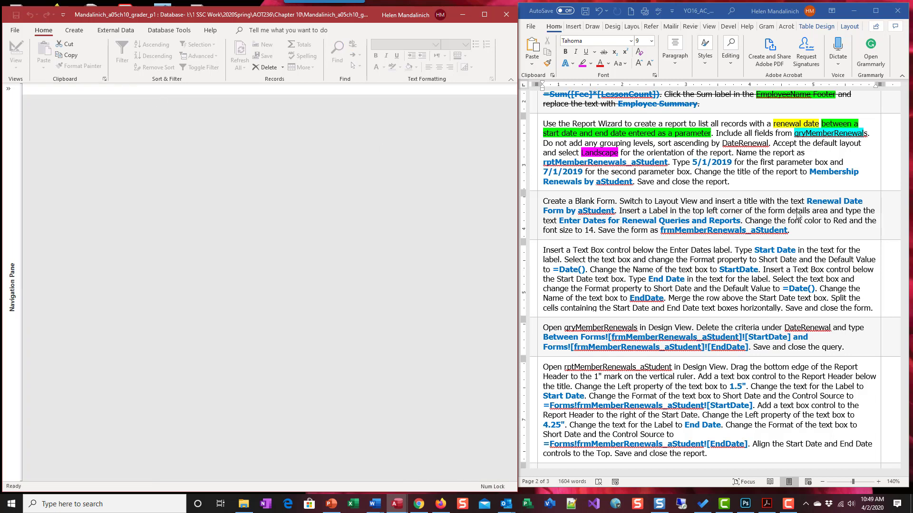
In the Word instructions, strike through the whole Report Wizard paragraph
{"action": "left_click", "coordinate": [785, 184]}
{"action": "left_click_drag", "start_coordinate": [748, 186], "coordinate": [543, 123]}
{"action": "left_click", "coordinate": [604, 52]}
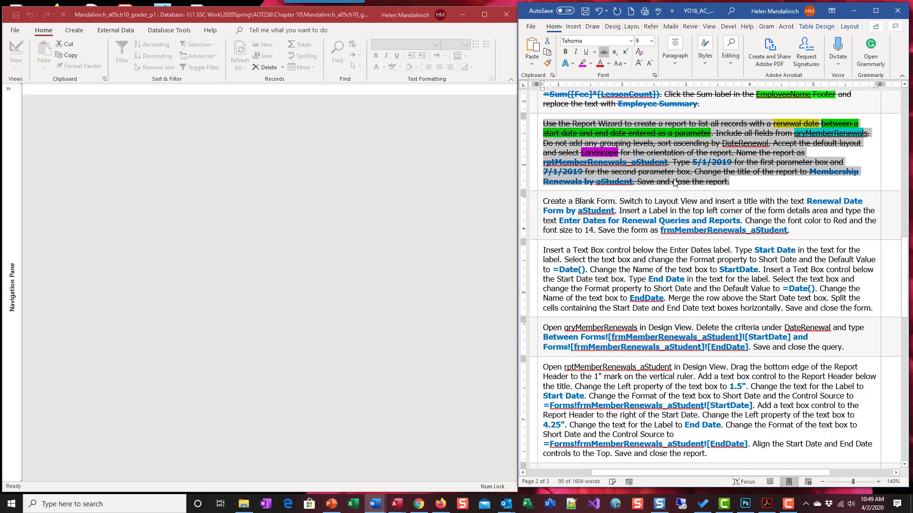
{"action": "scroll", "coordinate": [674, 201], "scroll_direction": "down", "scroll_amount": 3}
{"action": "scroll", "coordinate": [674, 204], "scroll_direction": "up", "scroll_amount": 5}
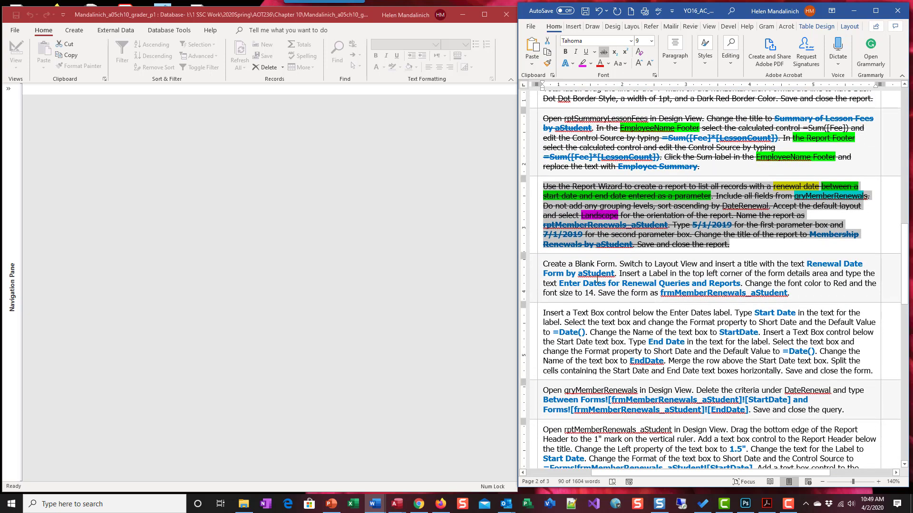
{"action": "scroll", "coordinate": [713, 280], "scroll_direction": "down", "scroll_amount": 1}
{"action": "left_click_drag", "start_coordinate": [711, 473], "coordinate": [678, 474]}
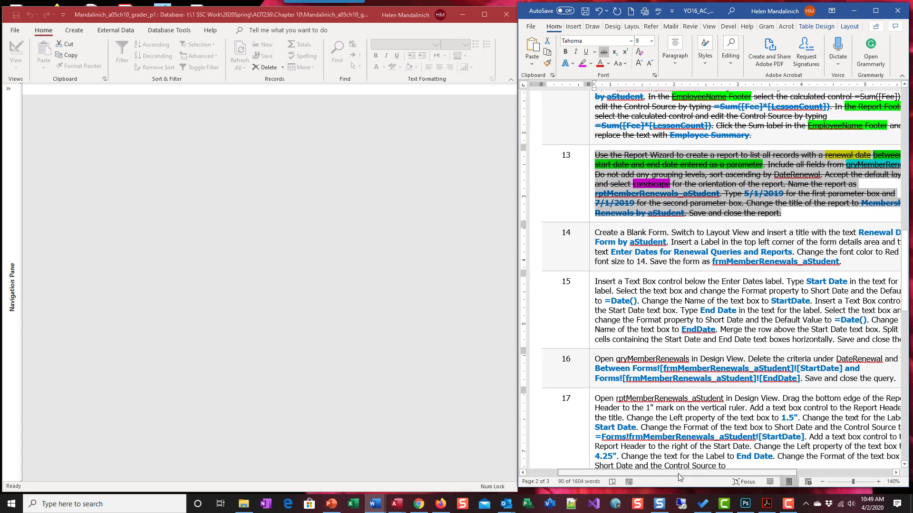